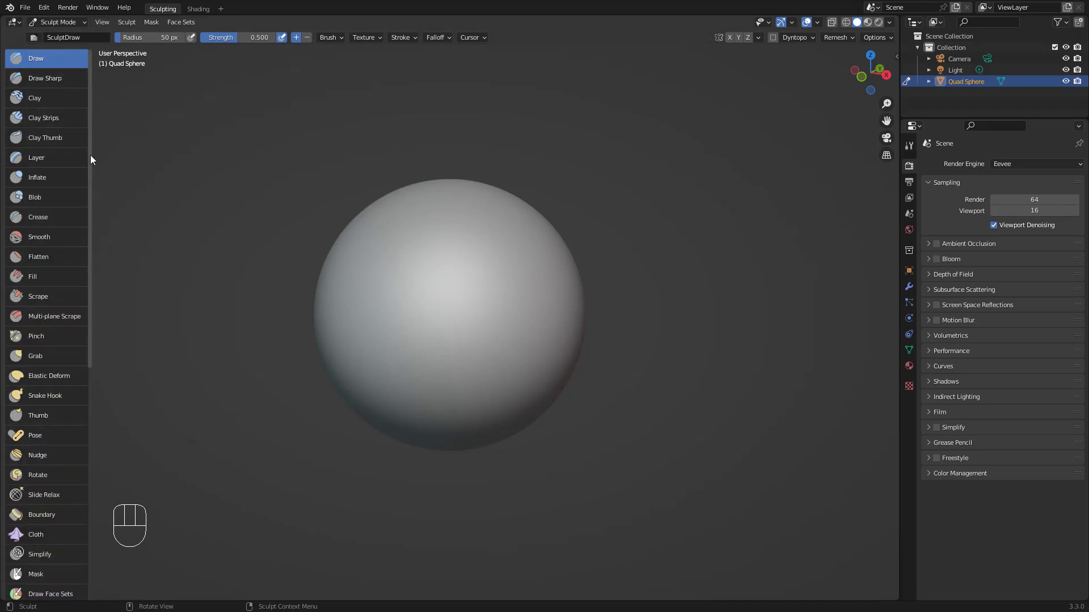
Resize the sculpting brush list so it shows as a compact two-column set of icons.
mouse_move(90, 164)
mouse_down()
mouse_move(90, 221)
mouse_move(100, 255)
mouse_move(103, 226)
mouse_move(106, 267)
mouse_move(102, 513)
mouse_move(97, 250)
mouse_up()
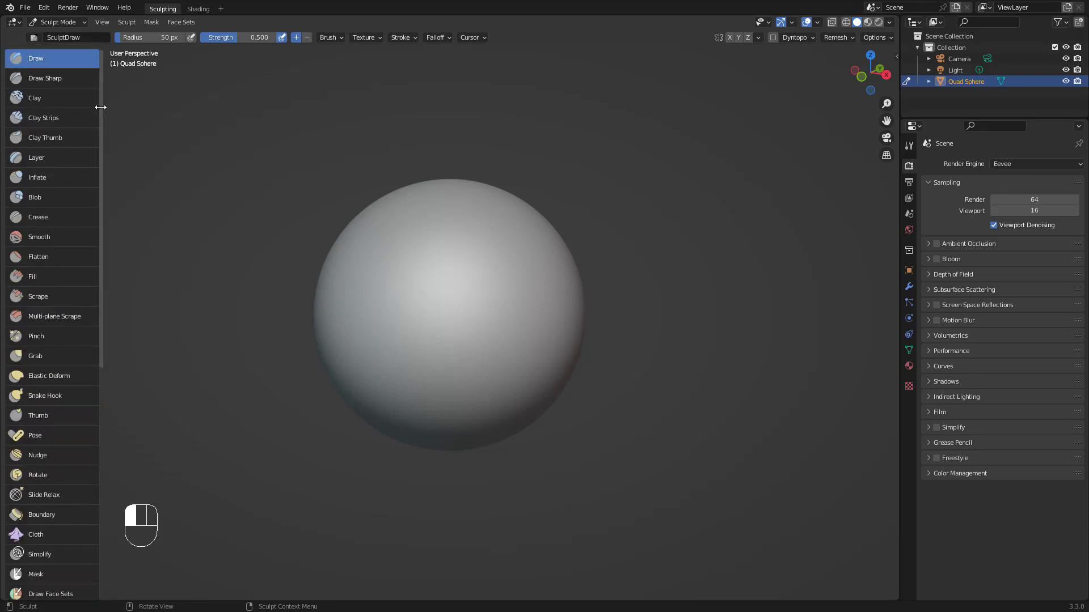
drag(101, 107, 100, 107)
drag(100, 191, 56, 193)
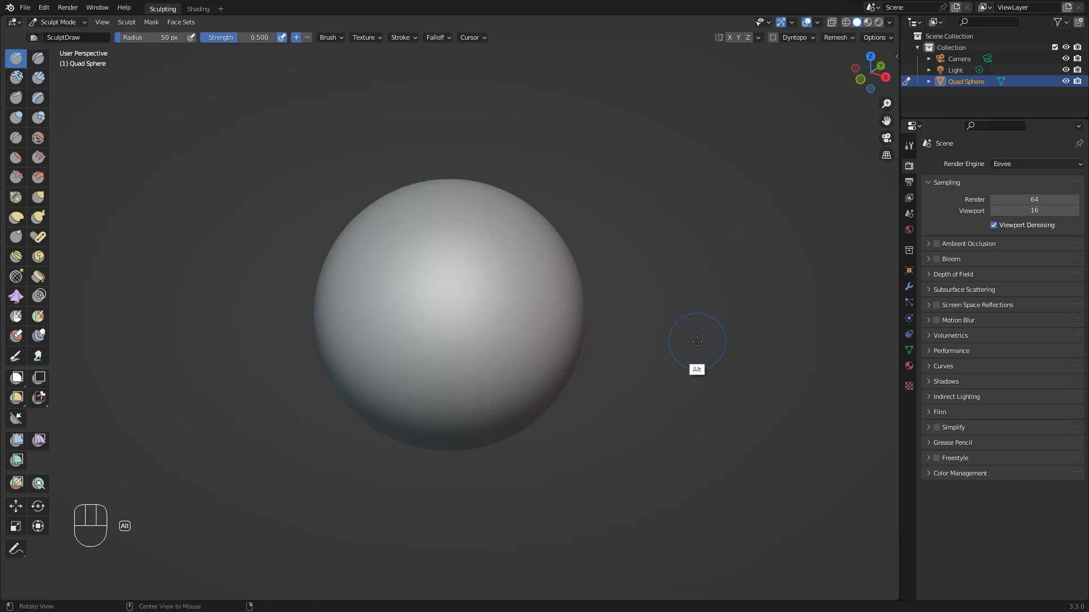
Sculpt wavy raised strokes across the front of the sphere with the Draw brush.
mouse_move(699, 339)
alt+middle_down()
mouse_move(707, 369)
mouse_move(737, 336)
mouse_move(726, 362)
mouse_move(705, 365)
mouse_move(707, 389)
mouse_move(715, 380)
alt+middle_up()
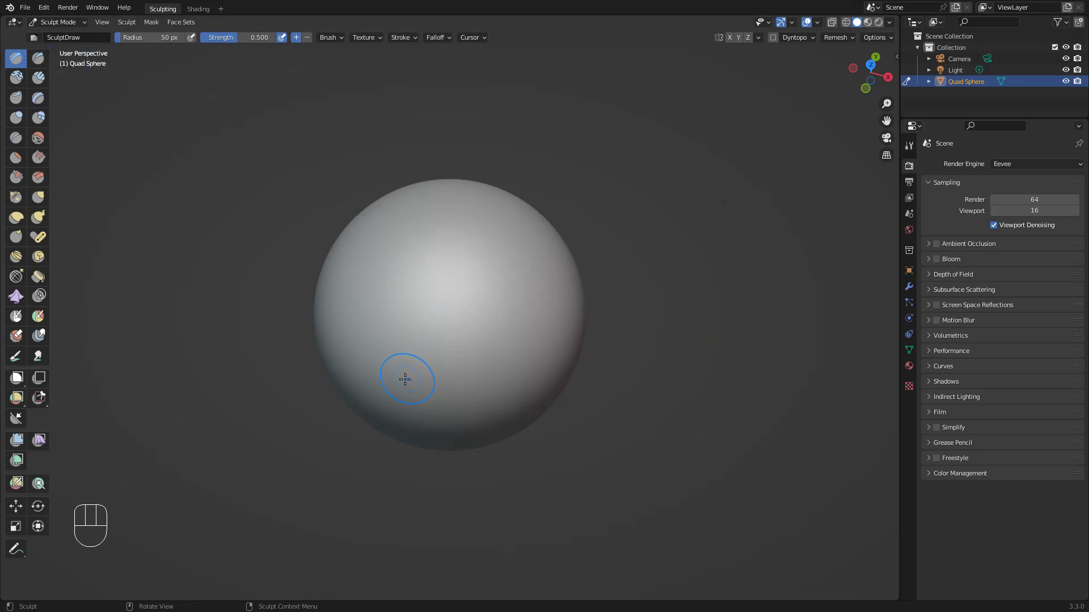
mouse_move(405, 379)
mouse_down()
mouse_move(401, 301)
mouse_move(476, 382)
mouse_move(551, 243)
mouse_up()
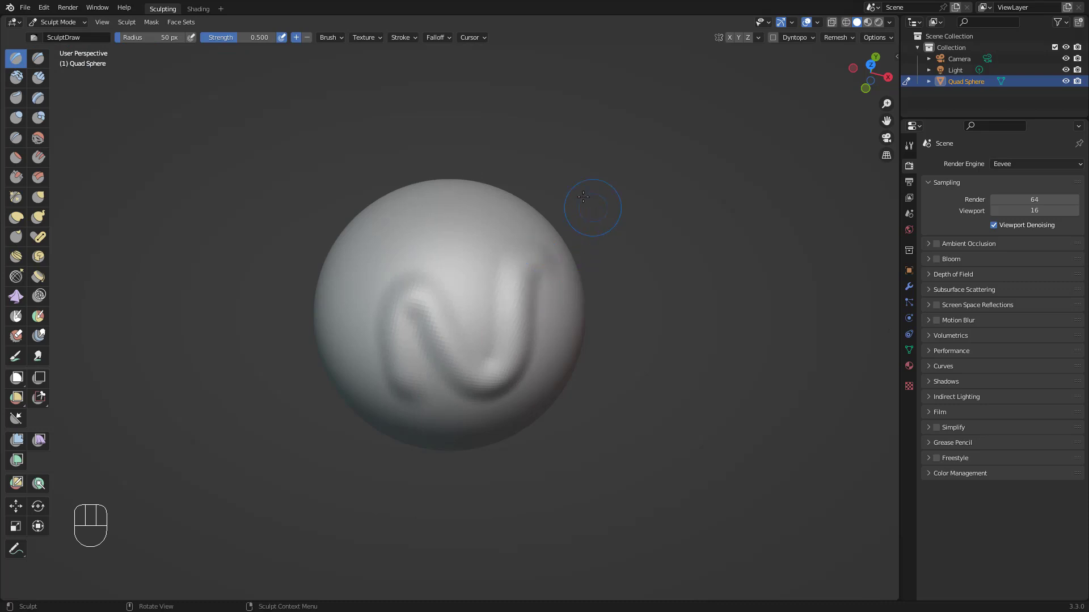
mouse_move(397, 372)
mouse_down()
mouse_move(442, 323)
mouse_move(551, 248)
mouse_up()
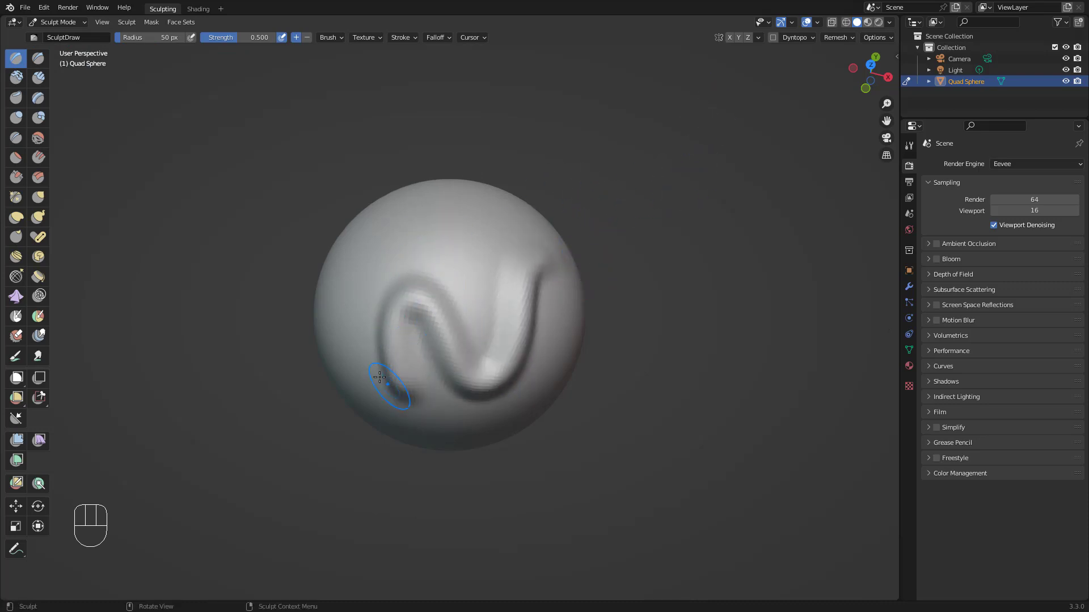
mouse_move(507, 226)
mouse_down()
mouse_move(488, 263)
mouse_move(405, 238)
mouse_move(372, 306)
mouse_up()
drag(471, 225, 489, 253)
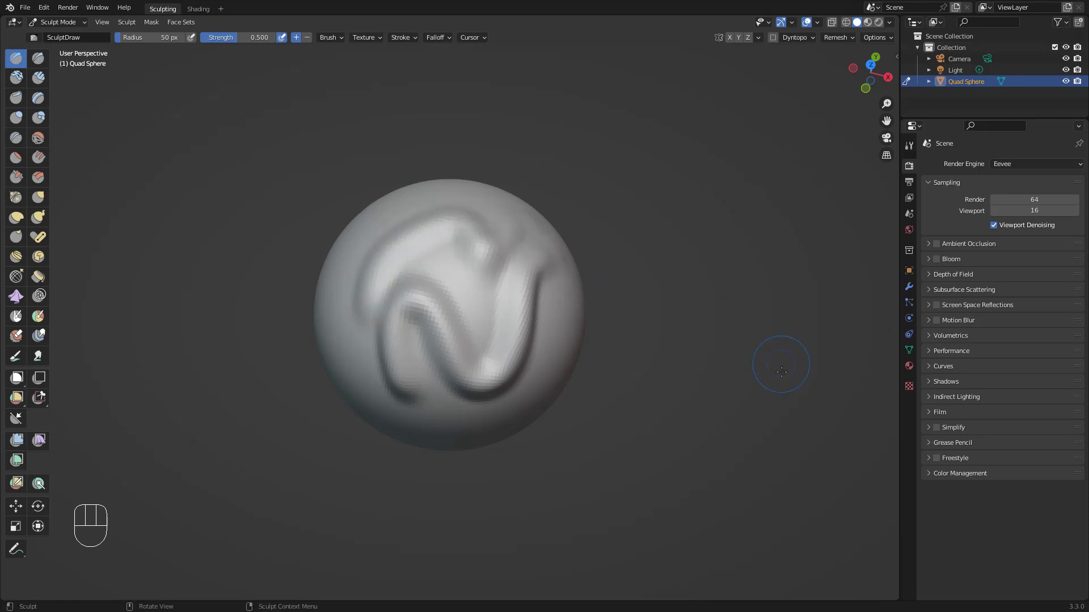
Undo all the wavy Draw strokes on the sphere.
key(ctrl+z)
key(ctrl+z)
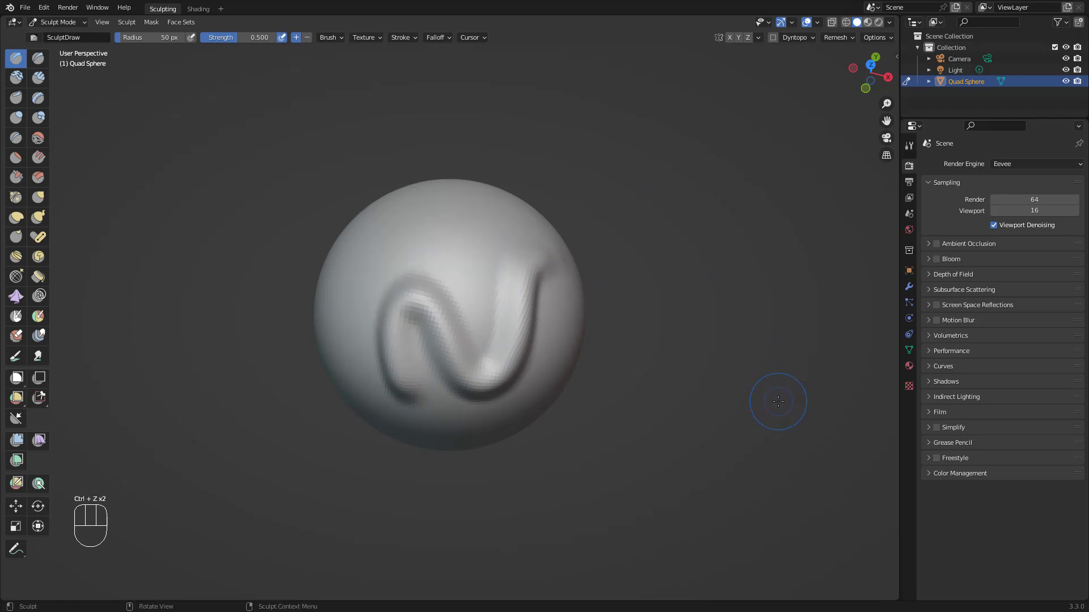
key(ctrl+z)
key(ctrl+z)
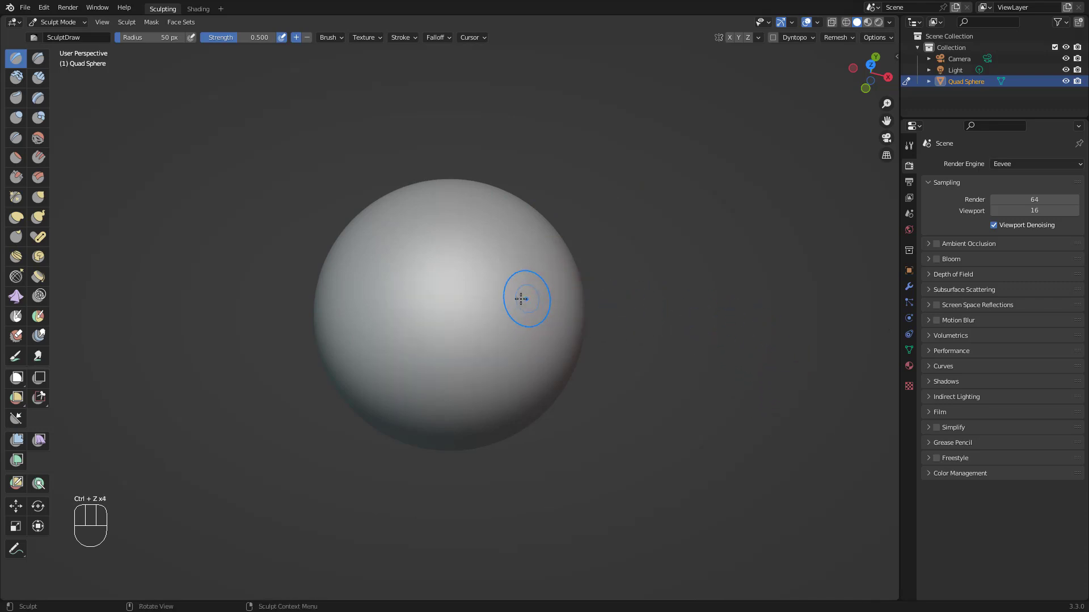
key(space)
key(space)
key(space)
key(space)
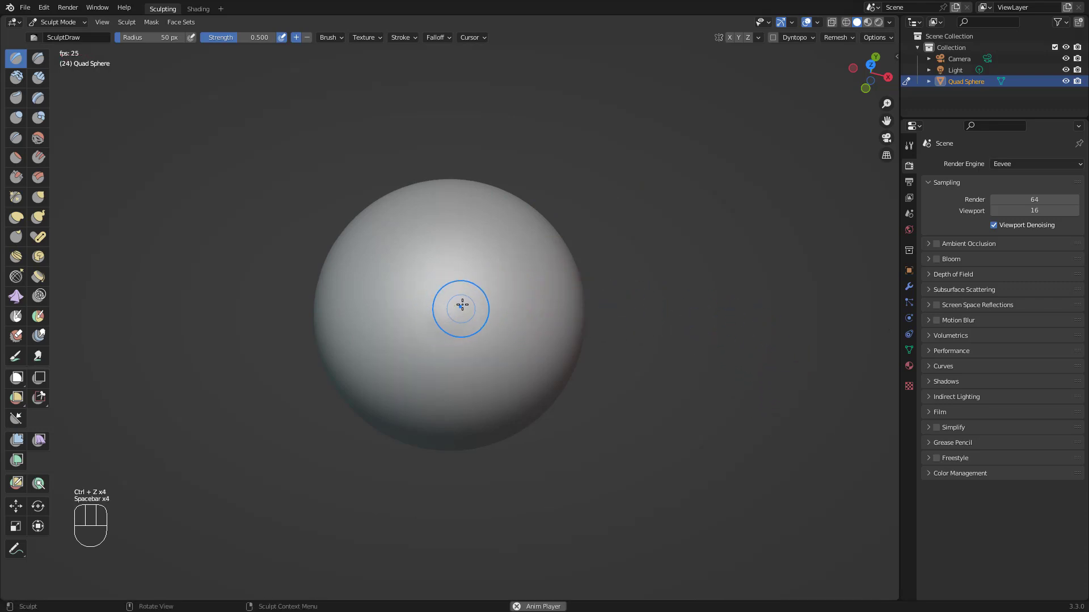
Reduce the brush radius to 19 px and sculpt thin angular strokes on the sphere with the Draw brush.
key(bracketleft)
key(bracketleft)
key(bracketleft)
key(bracketleft)
key(bracketleft)
key(bracketleft)
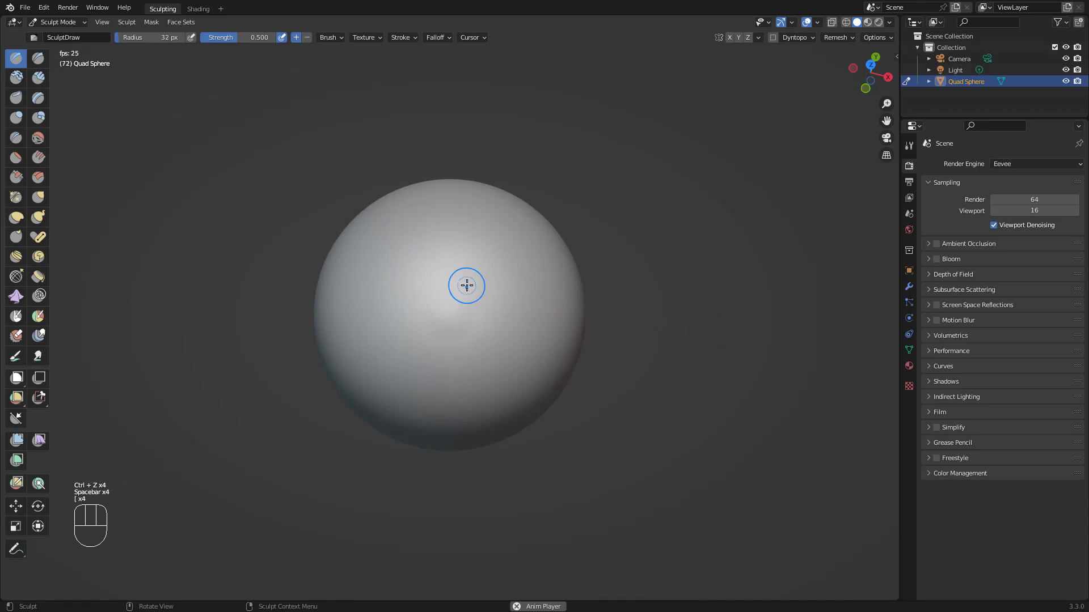
mouse_move(458, 268)
mouse_down()
mouse_move(426, 298)
mouse_move(487, 250)
mouse_move(437, 267)
mouse_move(447, 321)
mouse_move(427, 314)
mouse_move(534, 282)
mouse_move(535, 254)
mouse_up()
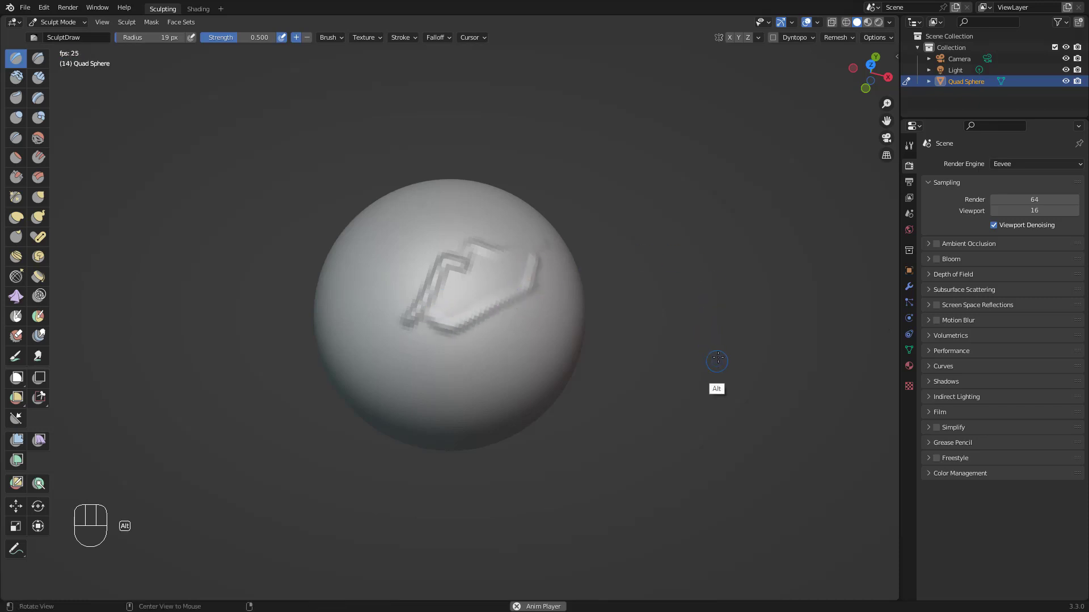
Undo the thin angular Draw strokes on the sphere.
mouse_move(716, 382)
middle_down()
mouse_move(700, 426)
mouse_move(705, 400)
mouse_move(677, 383)
middle_up()
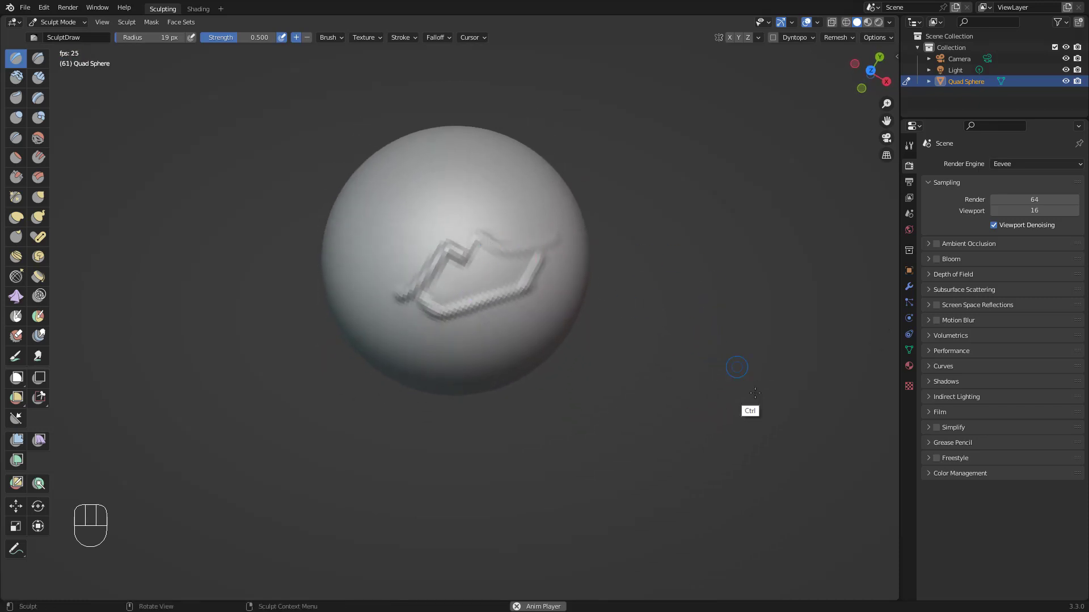
key(ctrl+z)
key(ctrl+z)
key(ctrl+z)
key(ctrl+z)
key(ctrl+z)
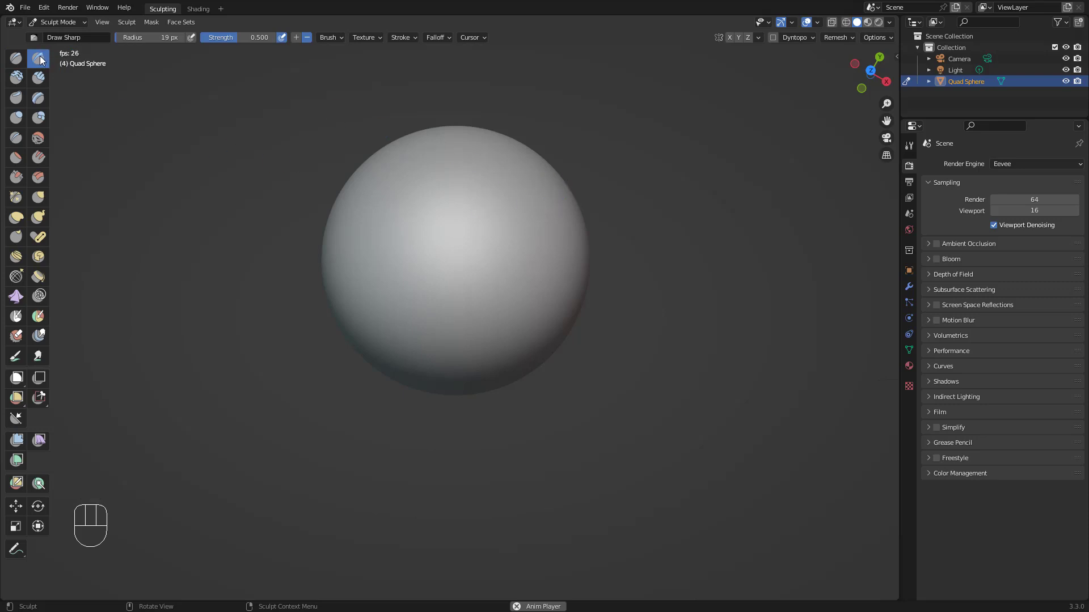
Stop the animation playback and carve thin creases branching from one curved line with the Draw Sharp brush.
key(space)
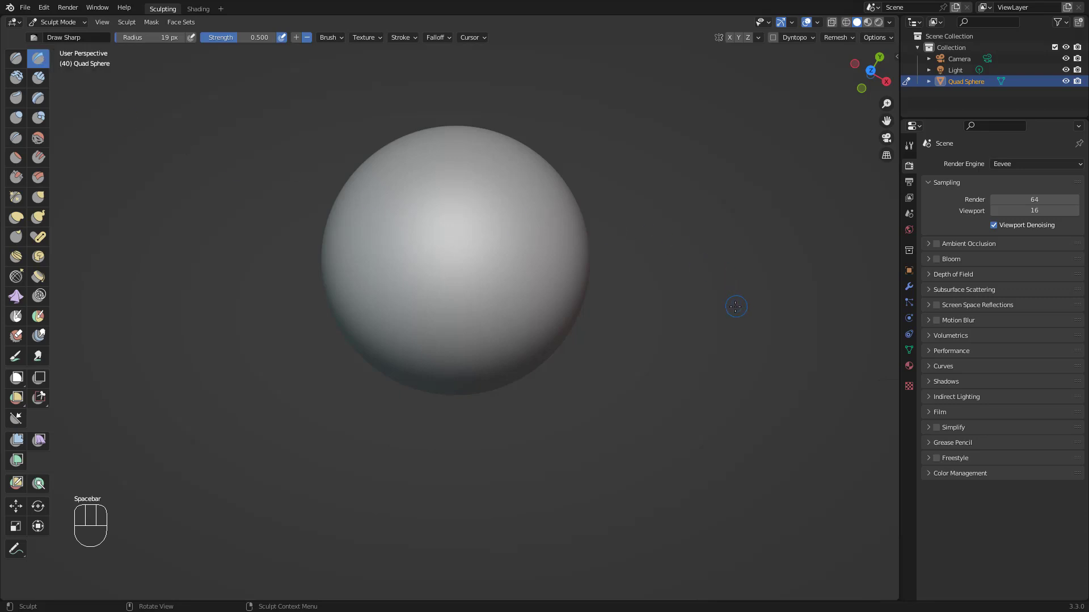
alt+middle_drag(753, 284, 737, 395)
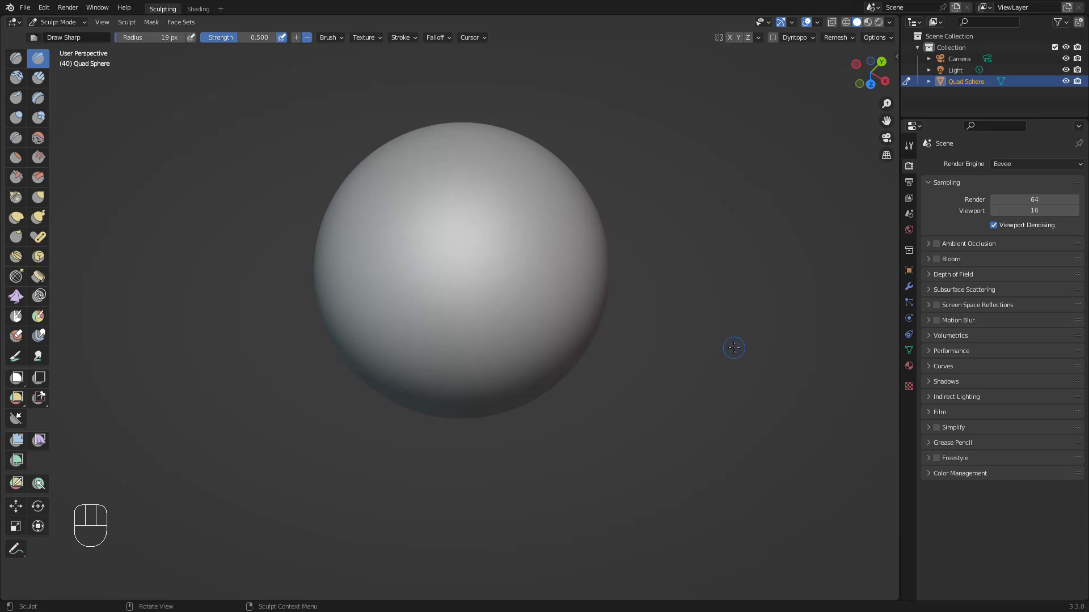
mouse_move(464, 364)
mouse_down()
mouse_move(475, 294)
mouse_move(517, 214)
mouse_move(513, 199)
mouse_move(507, 265)
mouse_move(461, 371)
mouse_up()
drag(753, 348, 749, 349)
key(ctrl+z)
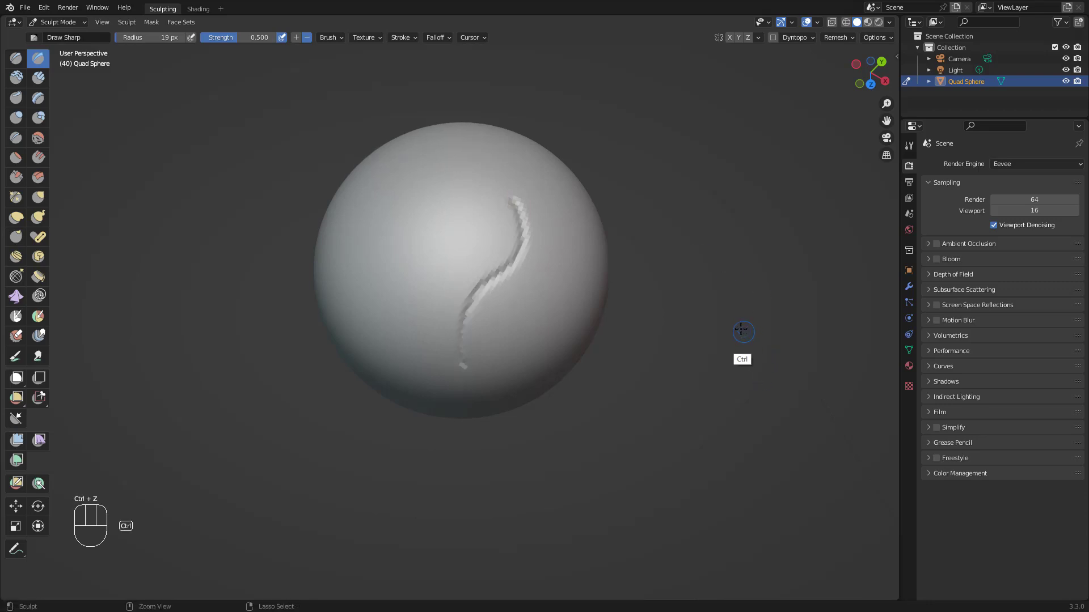
mouse_move(481, 322)
mouse_down()
mouse_move(485, 288)
mouse_move(485, 364)
mouse_up()
drag(495, 280, 513, 366)
mouse_move(500, 278)
mouse_down()
mouse_move(532, 348)
mouse_move(476, 284)
mouse_move(420, 353)
mouse_up()
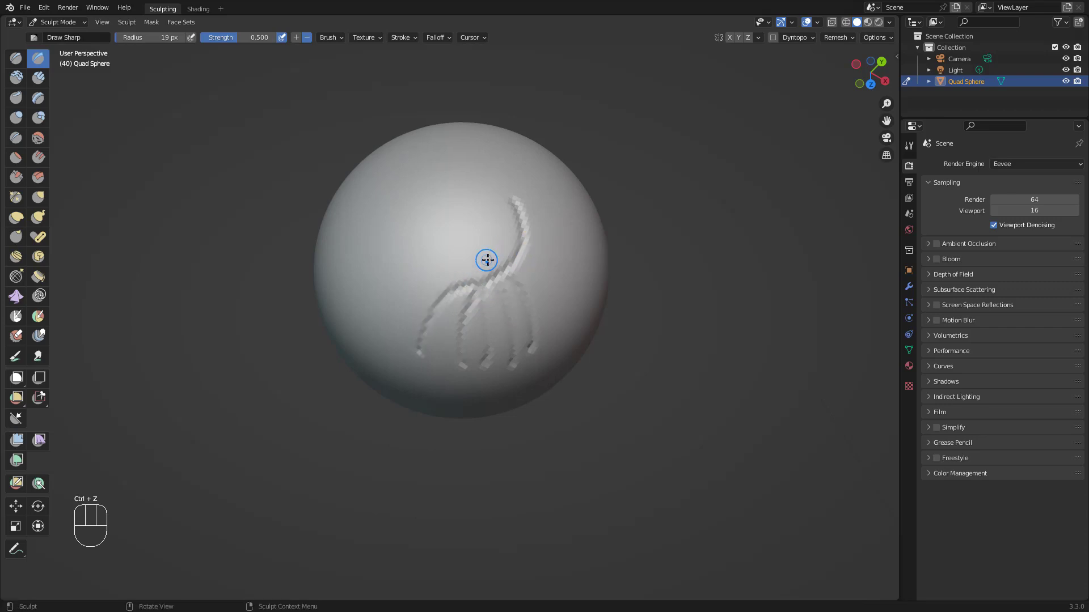
Sculpt several curved raised ridges beside the branching creases with the Draw Sharp brush's direction inverted.
middle_drag(682, 336, 712, 299)
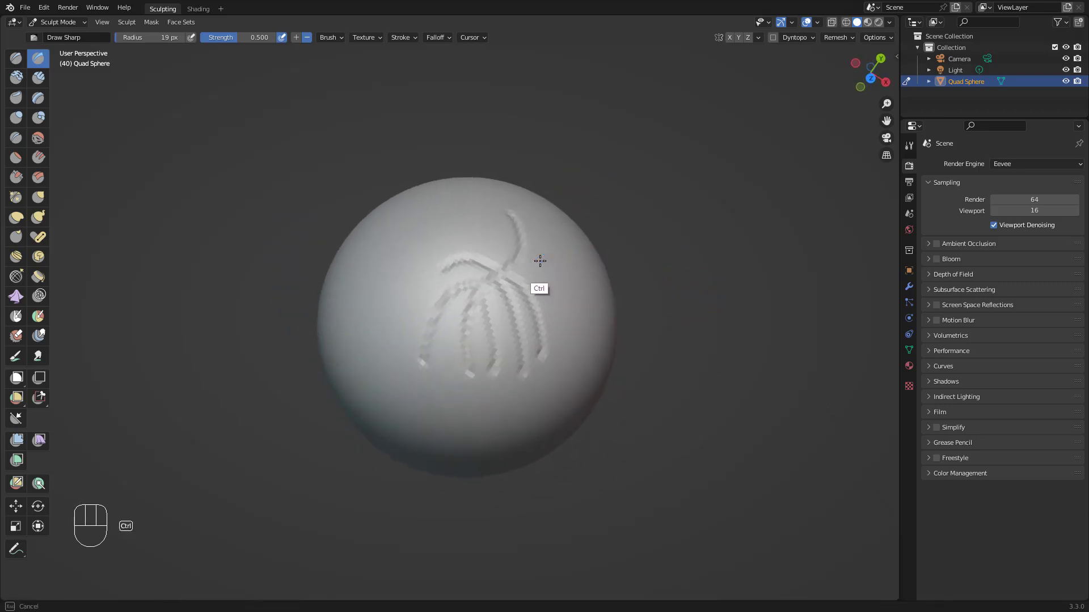
ctrl+drag(539, 260, 579, 328)
middle_drag(661, 259, 573, 253)
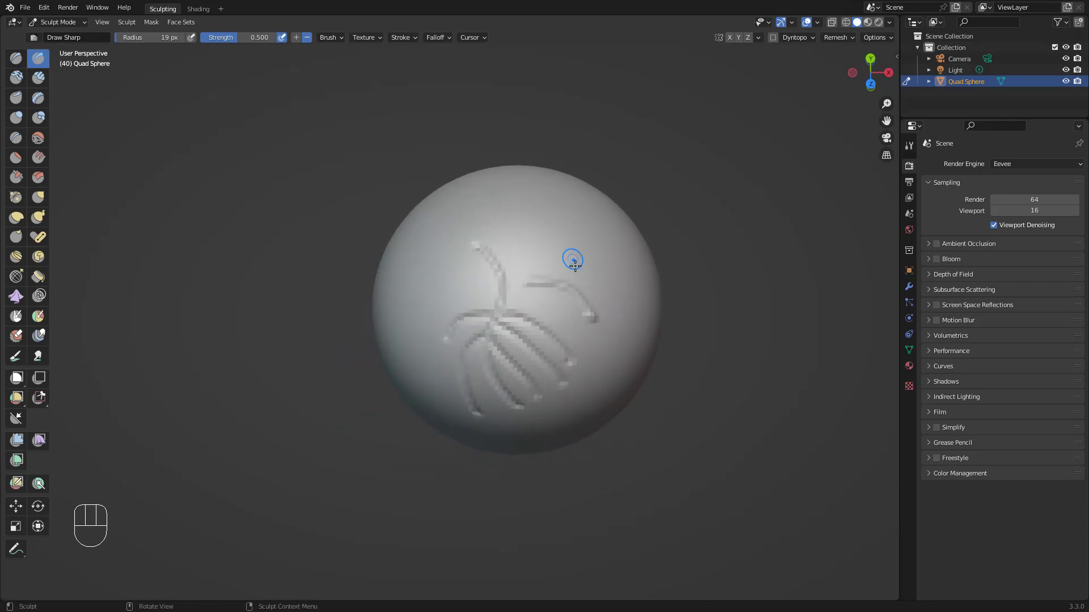
mouse_move(529, 255)
ctrl+mouse_down()
mouse_move(621, 294)
mouse_move(576, 233)
mouse_move(613, 245)
ctrl+mouse_up()
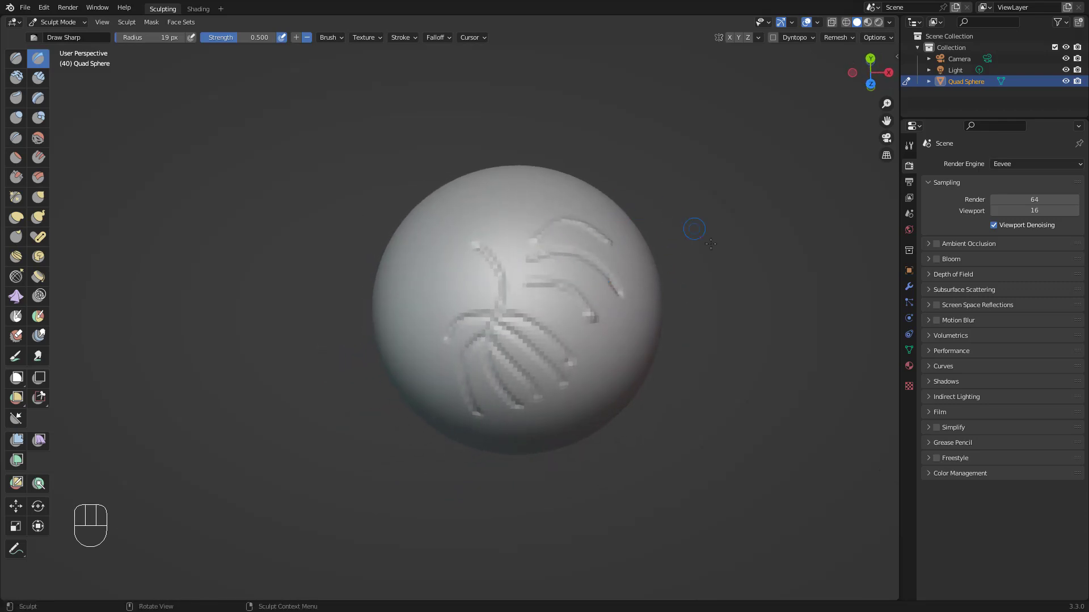
ctrl+drag(593, 288, 634, 362)
ctrl+drag(555, 309, 590, 339)
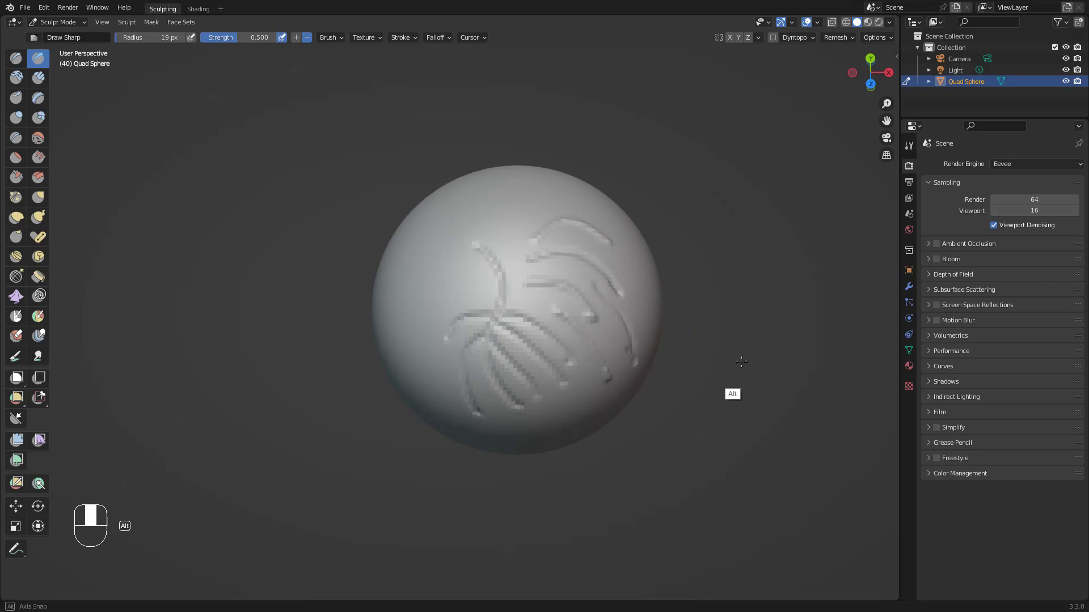
Undo all the Draw Sharp creases and ridges on the sphere.
middle_drag(729, 361, 716, 304)
key(ctrl+z)
key(ctrl+z)
key(ctrl+z)
key(ctrl+z)
key(ctrl+z)
key(ctrl+z)
key(ctrl+z)
key(ctrl+z)
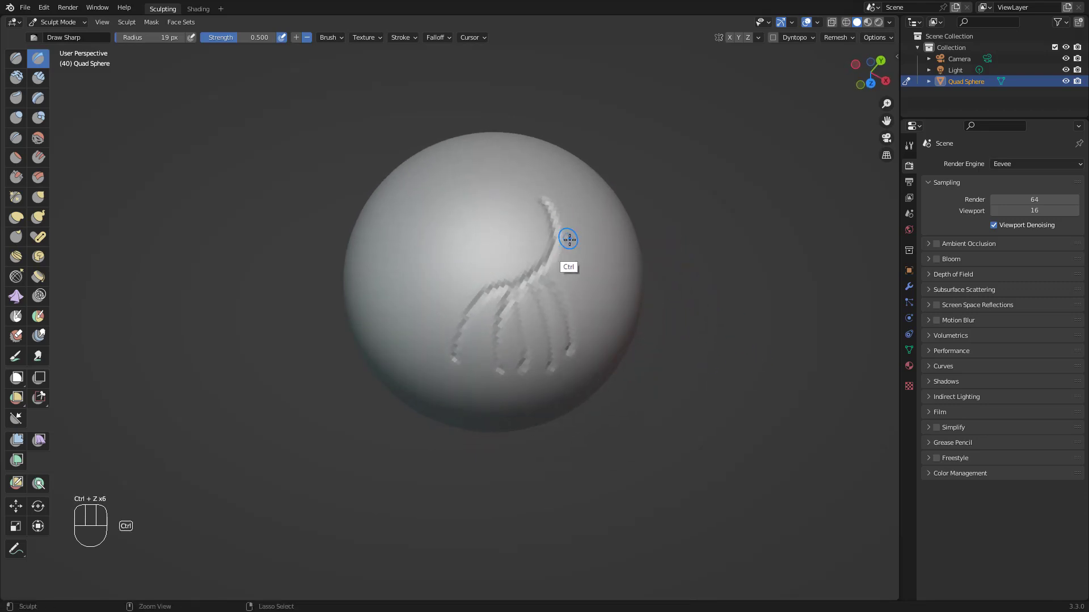
key(ctrl+z)
key(ctrl+z)
key(ctrl+z)
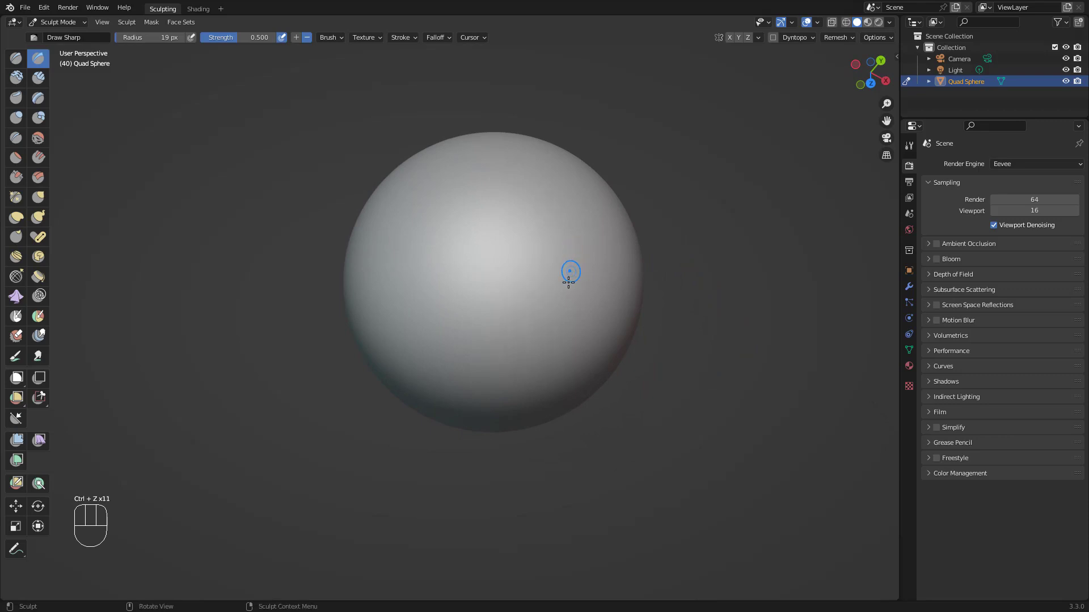
Discard a first zigzag stroke and carve a deep jagged diagonal crease into the sphere with the Draw Sharp brush.
mouse_move(491, 328)
mouse_down()
mouse_move(533, 295)
mouse_move(549, 230)
mouse_up()
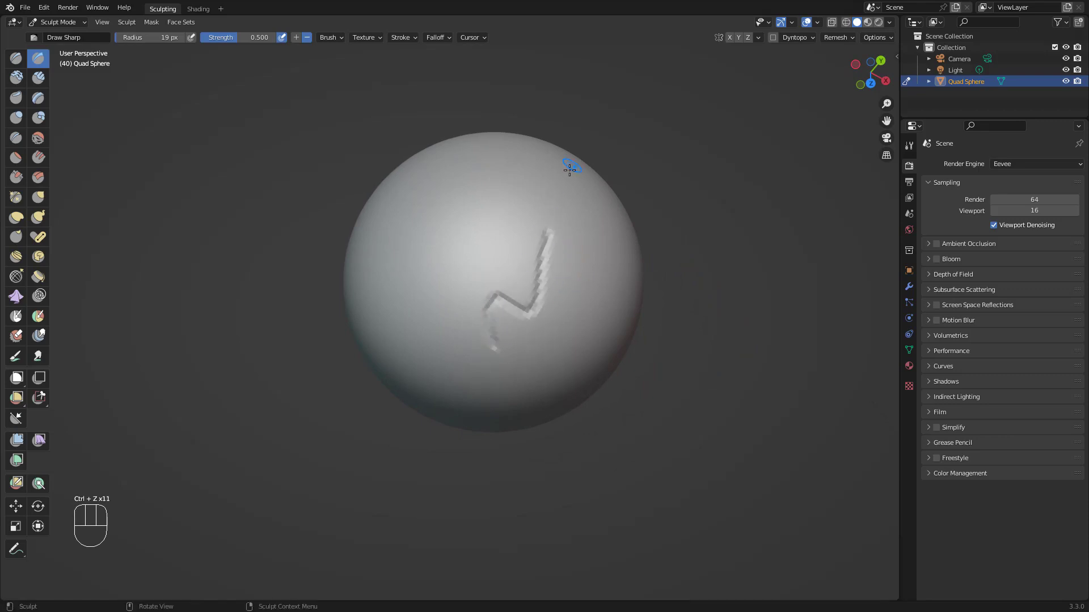
key(ctrl+z)
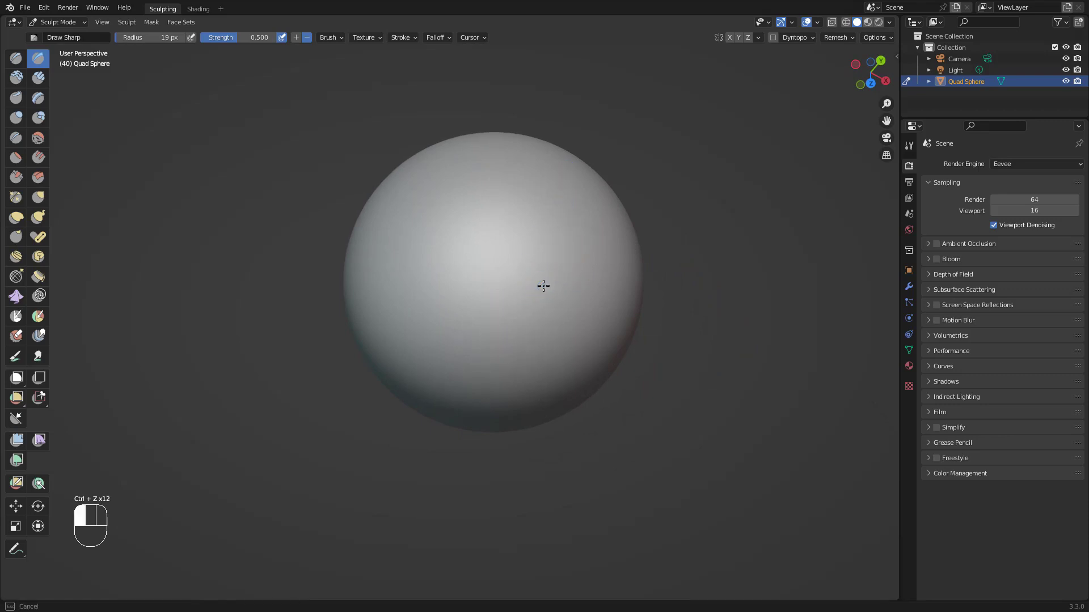
mouse_move(542, 284)
mouse_down()
mouse_move(519, 316)
mouse_move(548, 274)
mouse_up()
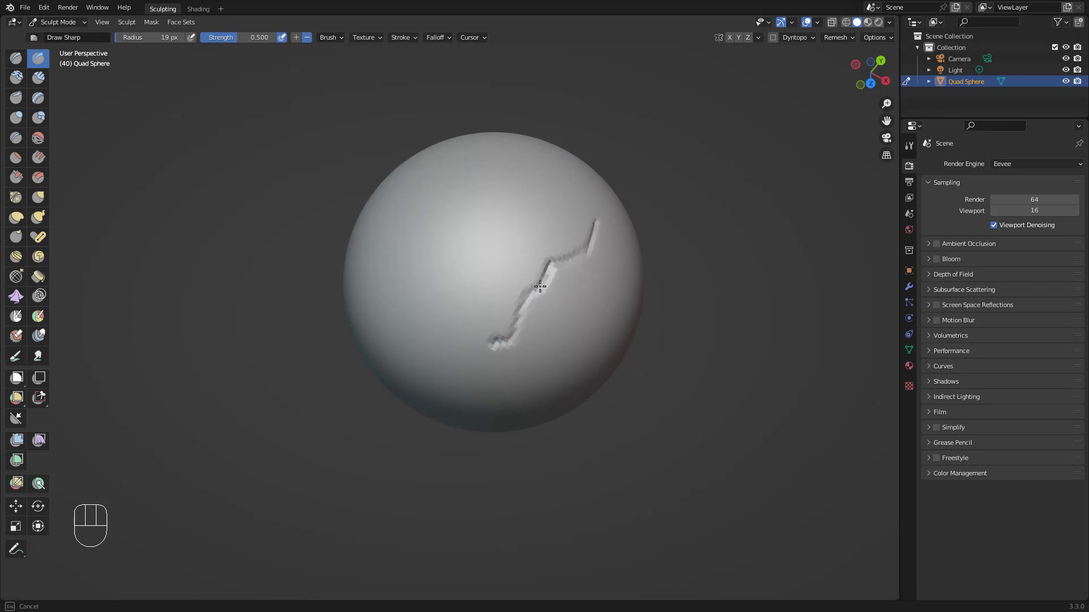
mouse_move(492, 346)
mouse_down()
mouse_move(530, 292)
mouse_move(586, 249)
mouse_move(597, 215)
mouse_up()
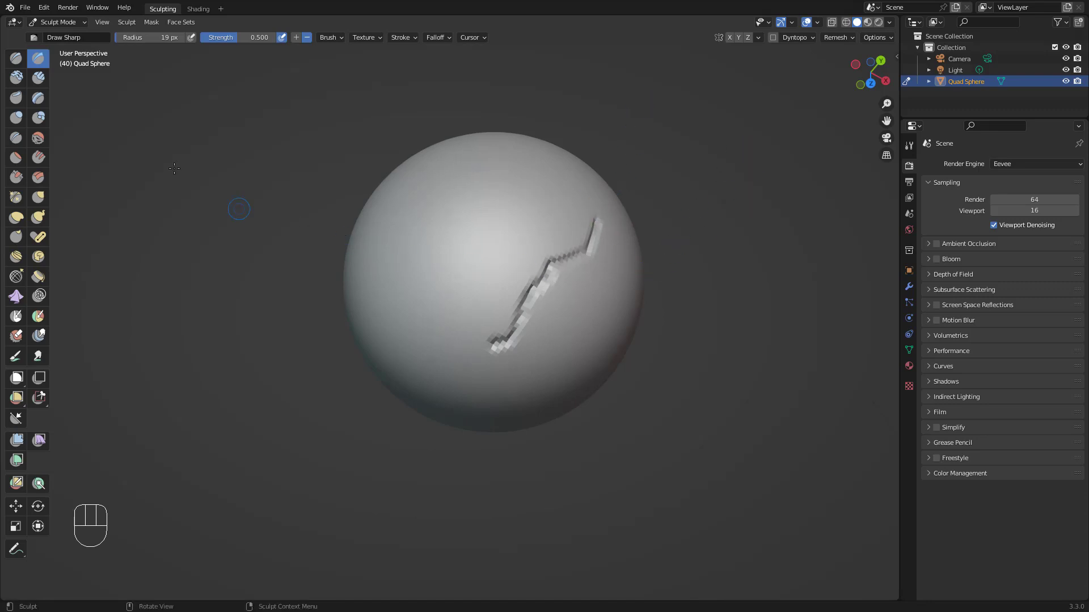
Switch to the Draw brush and build up raised strokes along both sides of the diagonal crease.
key(x)
mouse_move(519, 336)
mouse_down()
mouse_move(548, 339)
mouse_move(596, 292)
mouse_move(600, 258)
mouse_up()
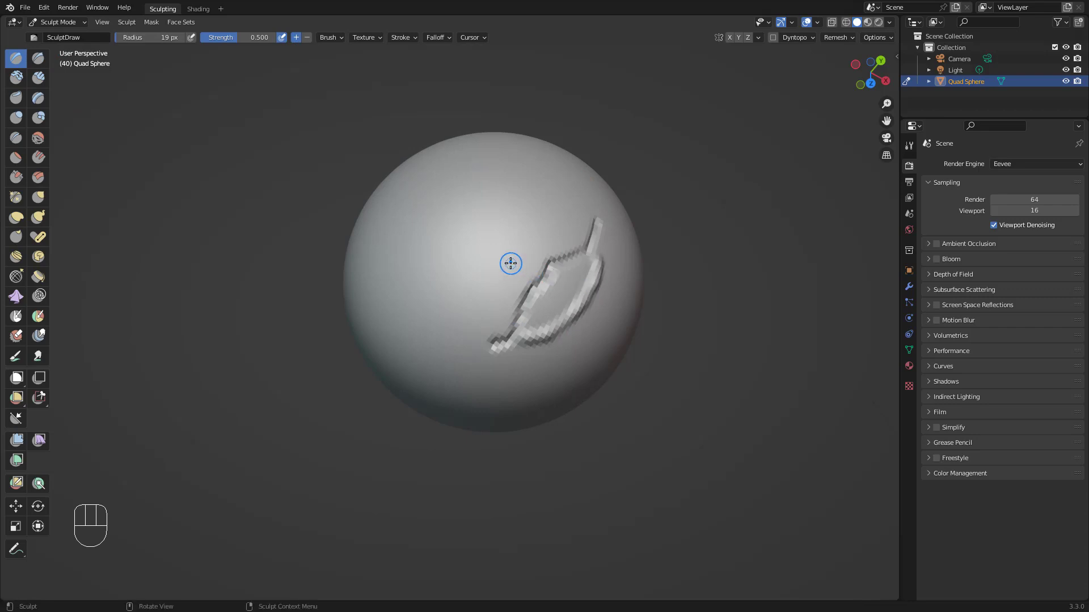
mouse_move(511, 263)
mouse_down()
mouse_move(500, 337)
mouse_move(523, 250)
mouse_move(584, 237)
mouse_up()
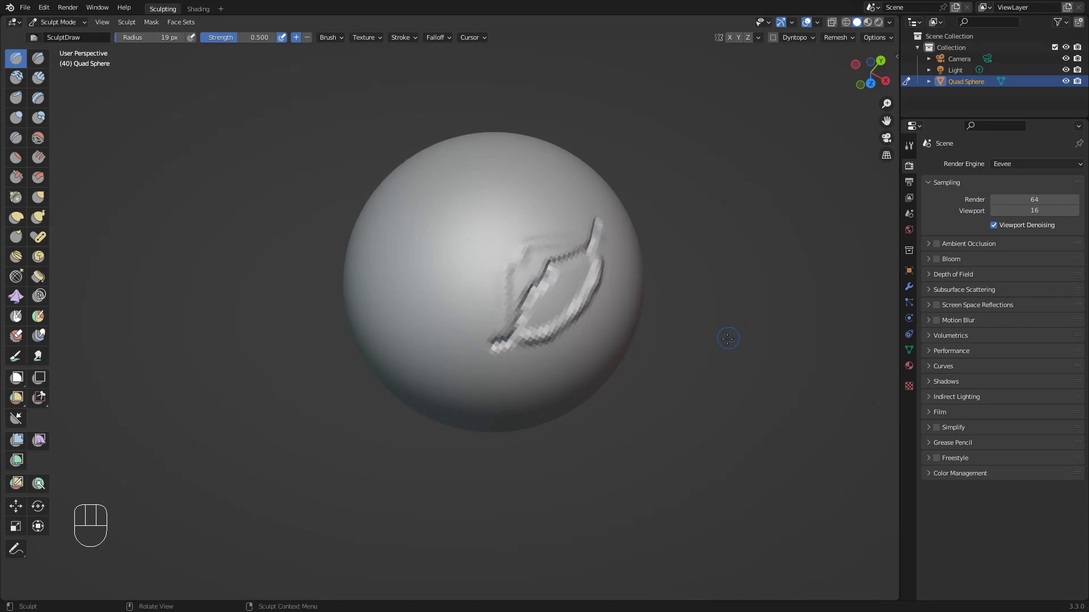
Undo the raised strokes and the diagonal crease to clear the sphere.
alt+drag(728, 338, 690, 350)
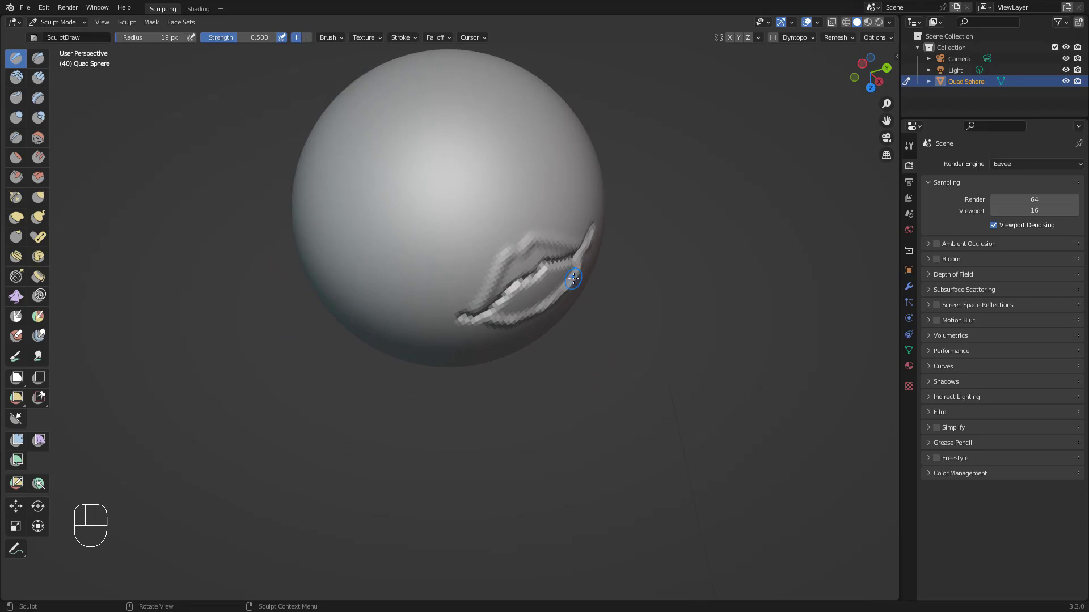
key(ctrl+z)
key(ctrl+z)
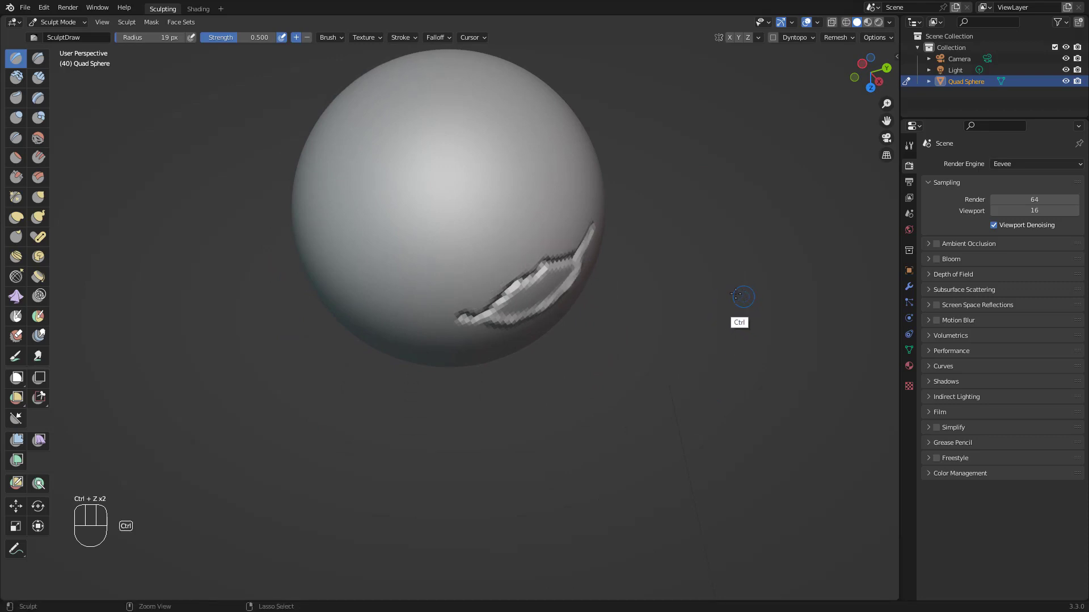
key(ctrl+z)
key(ctrl+z)
key(ctrl+z)
key(ctrl+z)
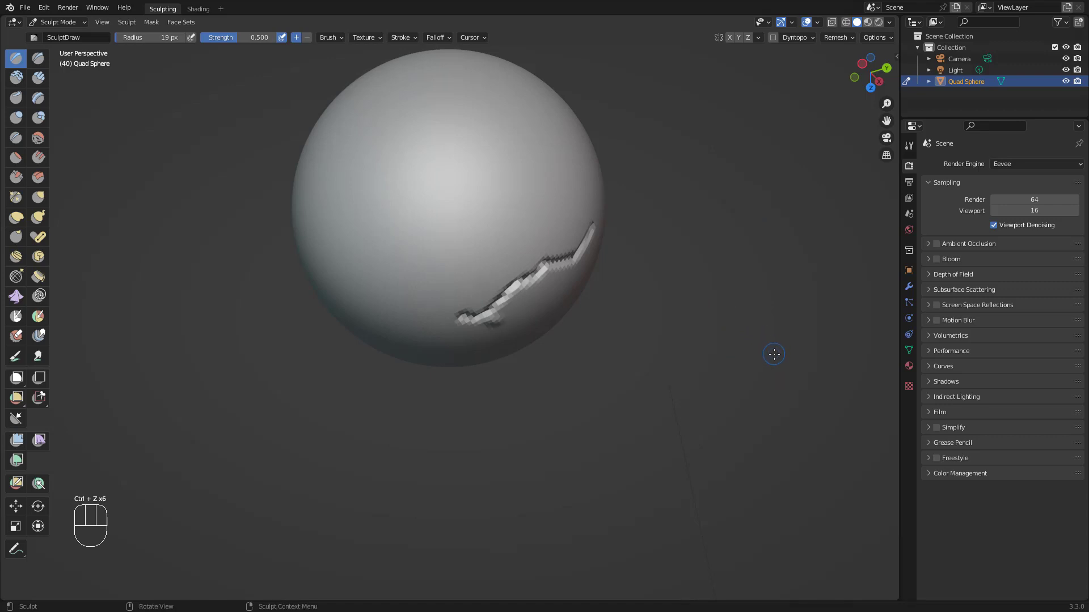
key(ctrl+z)
mouse_move(773, 363)
alt+mouse_down()
mouse_move(749, 318)
mouse_move(761, 326)
mouse_move(796, 310)
alt+mouse_up()
key(ctrl+z)
key(ctrl+z)
key(ctrl+z)
key(ctrl+z)
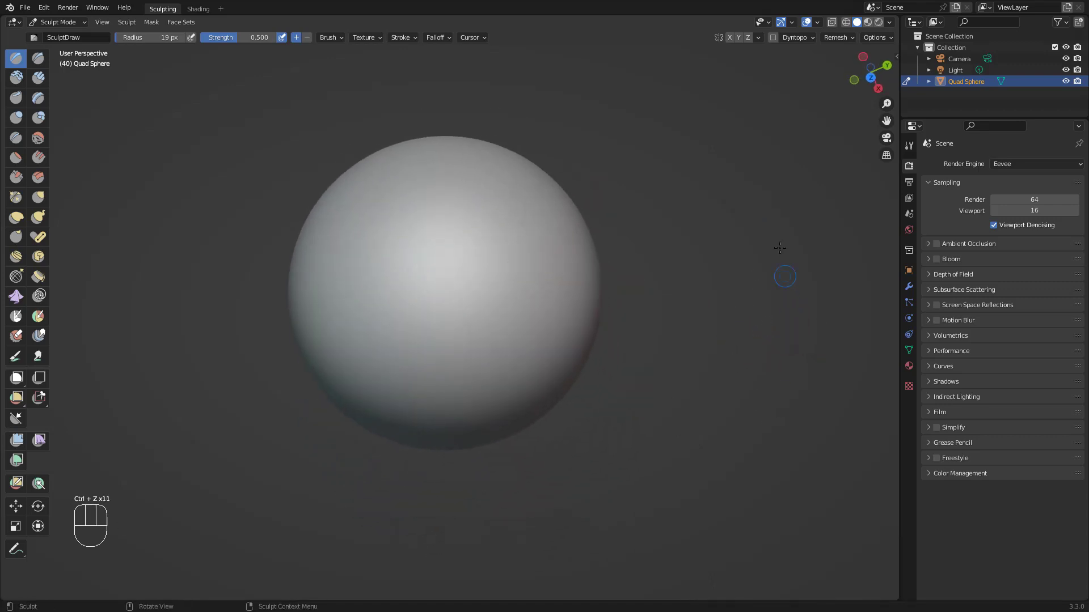
Select the Clay brush, enlarge its radius to 71 px and build up broad overlapping strokes on the sphere.
click(16, 77)
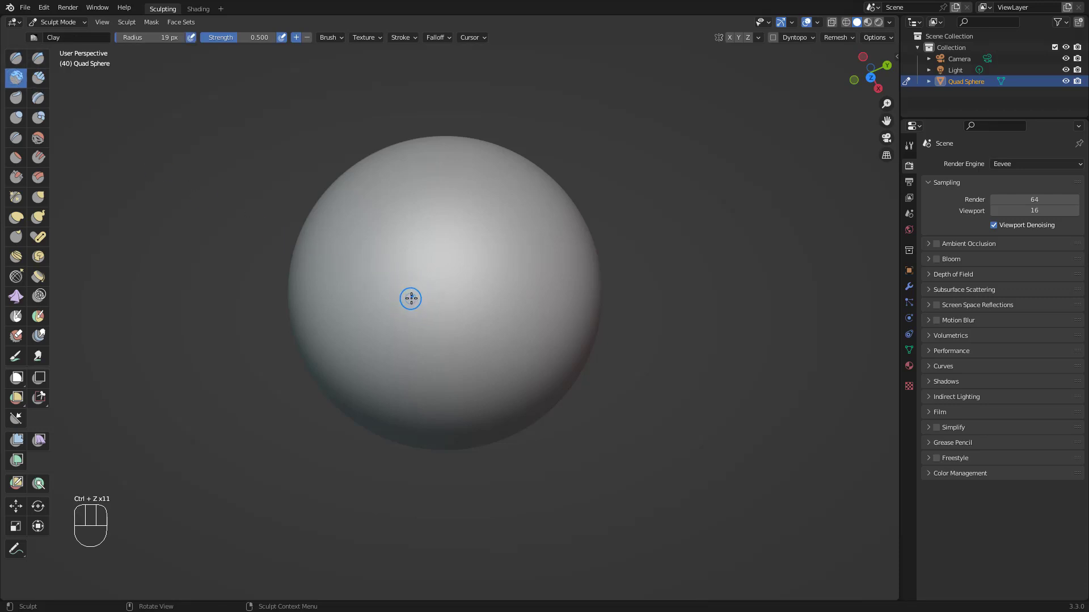
key(bracketright)
key(bracketright)
key(bracketright)
key(bracketright)
key(bracketright)
key(bracketright)
key(bracketright)
mouse_move(418, 301)
mouse_down()
mouse_move(427, 318)
mouse_move(513, 281)
mouse_move(527, 327)
mouse_up()
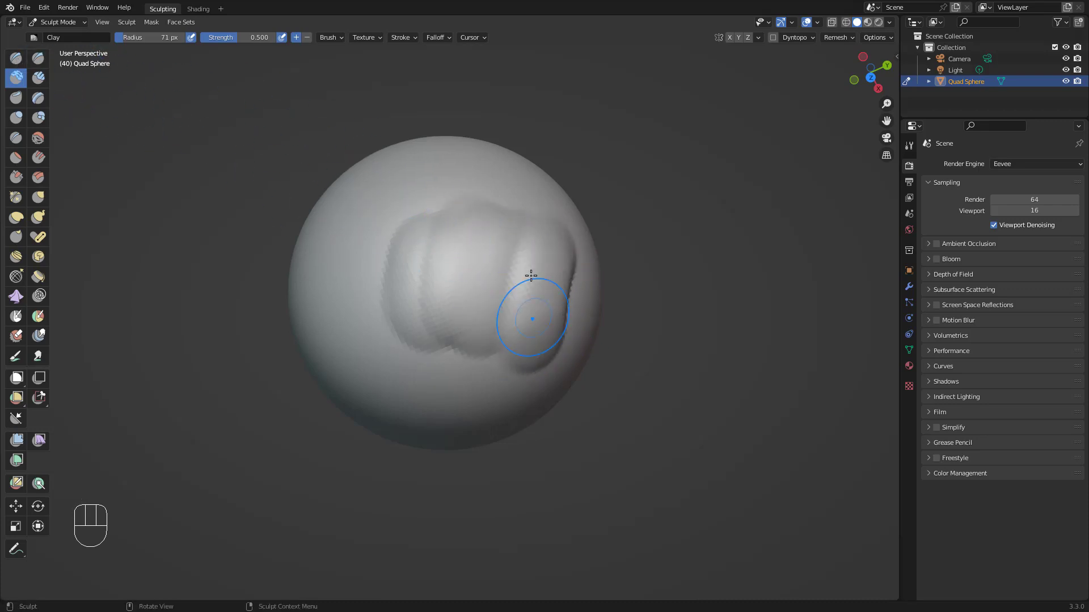
Extend the broad overlapping Clay strokes across the front of the sphere.
mouse_move(502, 227)
mouse_down()
mouse_move(413, 258)
mouse_move(381, 316)
mouse_move(360, 238)
mouse_move(348, 370)
mouse_move(340, 352)
mouse_move(377, 389)
mouse_move(401, 389)
mouse_move(425, 345)
mouse_move(519, 252)
mouse_move(553, 238)
mouse_move(549, 385)
mouse_up()
alt+middle_drag(725, 451, 696, 322)
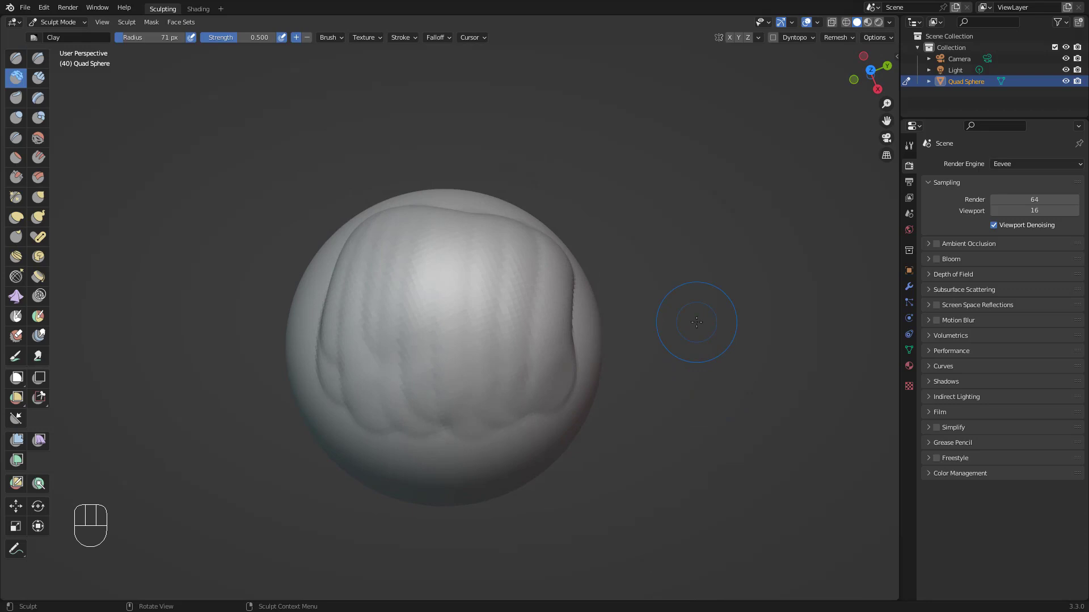
Select the Clay Strips brush and lay square-edged strokes over the raised clay area.
click(42, 78)
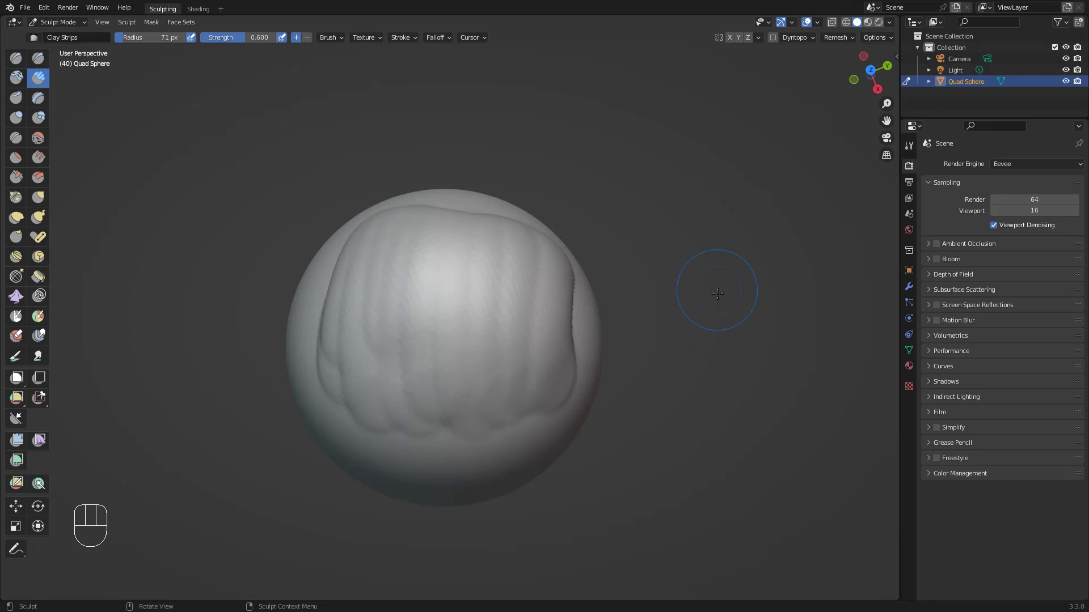
mouse_move(499, 347)
mouse_down()
mouse_move(563, 378)
mouse_move(520, 389)
mouse_move(530, 306)
mouse_move(519, 204)
mouse_up()
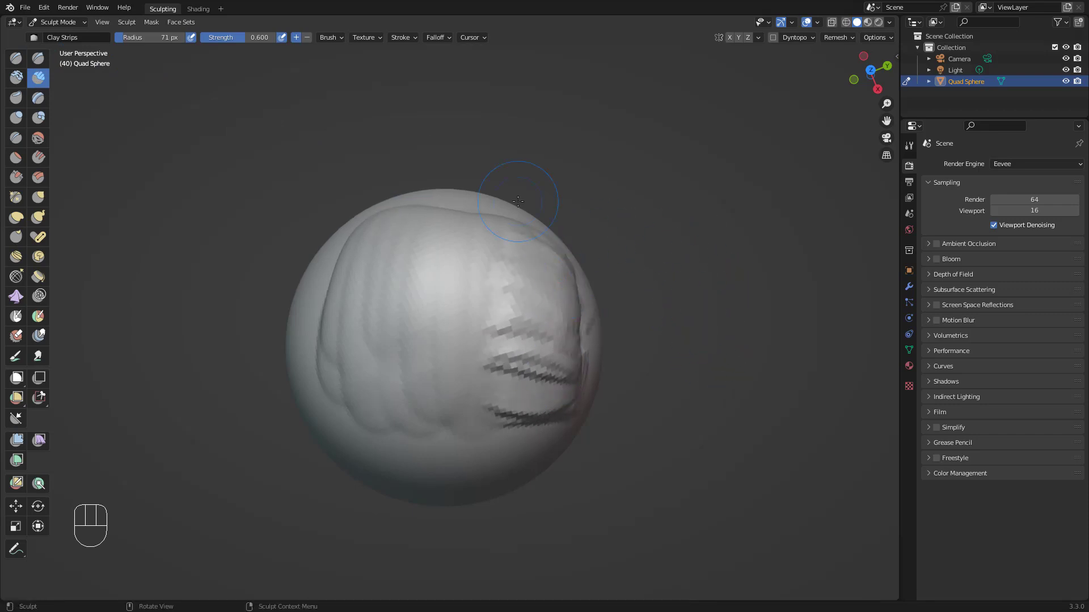
mouse_move(453, 397)
mouse_down()
mouse_move(496, 407)
mouse_move(457, 349)
mouse_move(496, 331)
mouse_move(477, 258)
mouse_up()
mouse_move(714, 392)
alt+middle_down()
mouse_move(755, 432)
mouse_move(780, 364)
alt+middle_up()
Undo the Clay Strips strokes on the raised clay area.
key(ctrl+z)
key(ctrl+z)
key(ctrl+z)
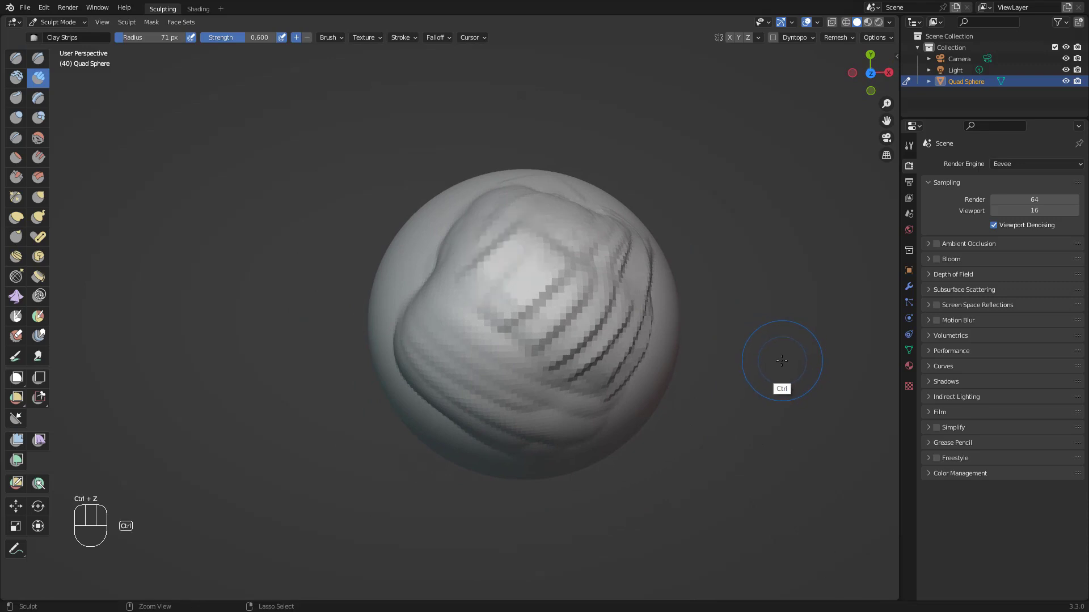
key(ctrl+z)
key(ctrl+z)
key(ctrl+z)
key(ctrl+z)
key(ctrl+z)
key(ctrl+z)
key(ctrl+z)
key(ctrl+z)
key(ctrl+z)
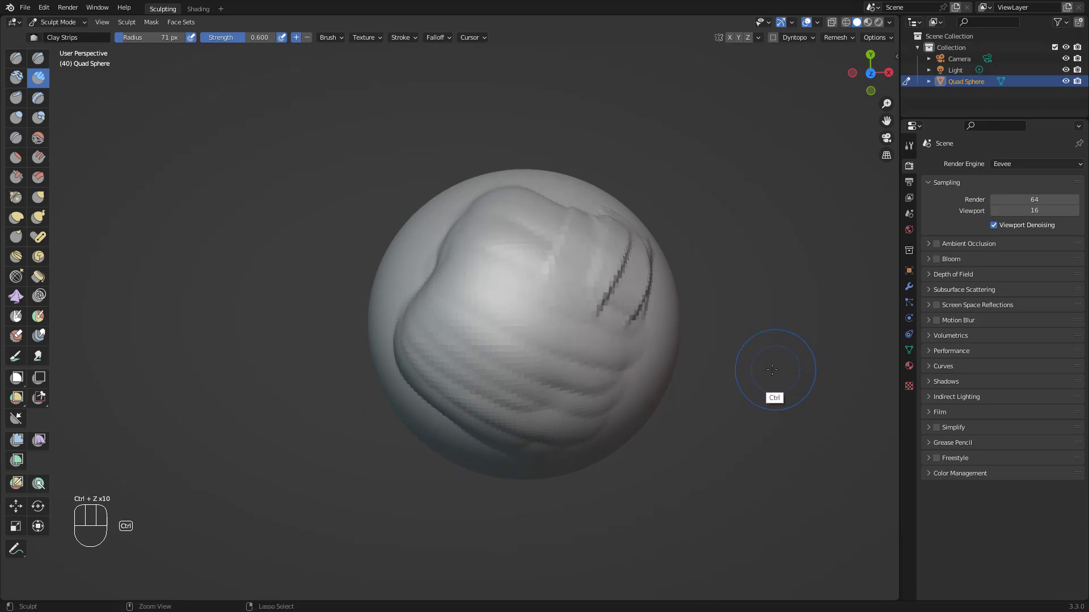
key(ctrl+z)
Add Clay Strips strokes down the middle of the raised area and smooth them out.
drag(519, 206, 576, 414)
mouse_move(525, 230)
mouse_down()
mouse_move(575, 422)
mouse_move(527, 391)
mouse_move(584, 385)
mouse_move(519, 326)
mouse_up()
shift+drag(562, 326, 554, 236)
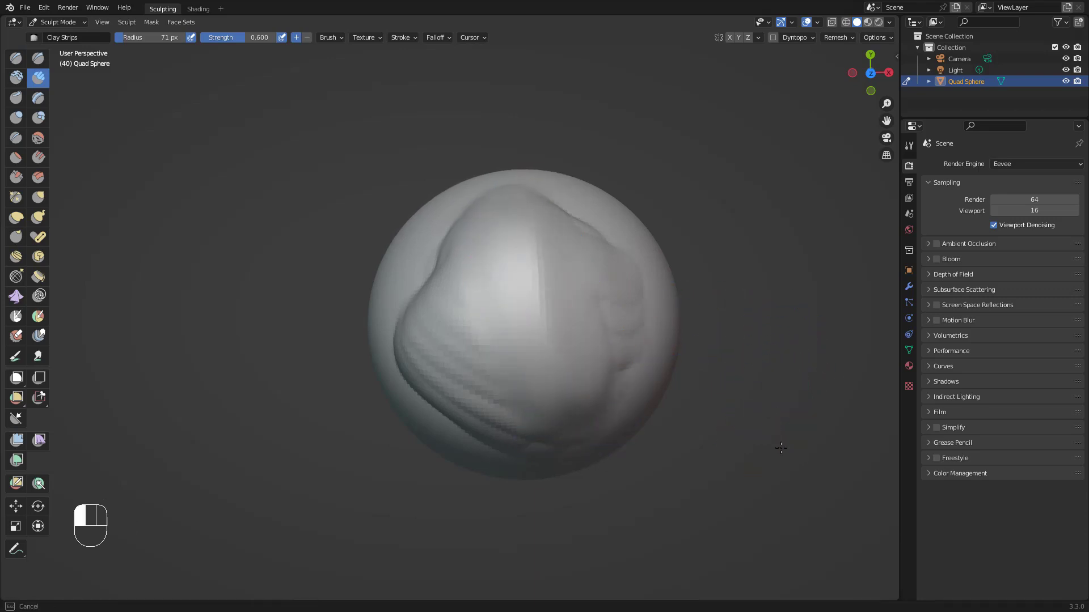
Build up a thick banded mound of Clay Strips over the smoothed area, then smooth its surface.
mouse_move(753, 424)
alt+mouse_down()
mouse_move(760, 474)
mouse_move(770, 386)
mouse_move(732, 459)
alt+mouse_up()
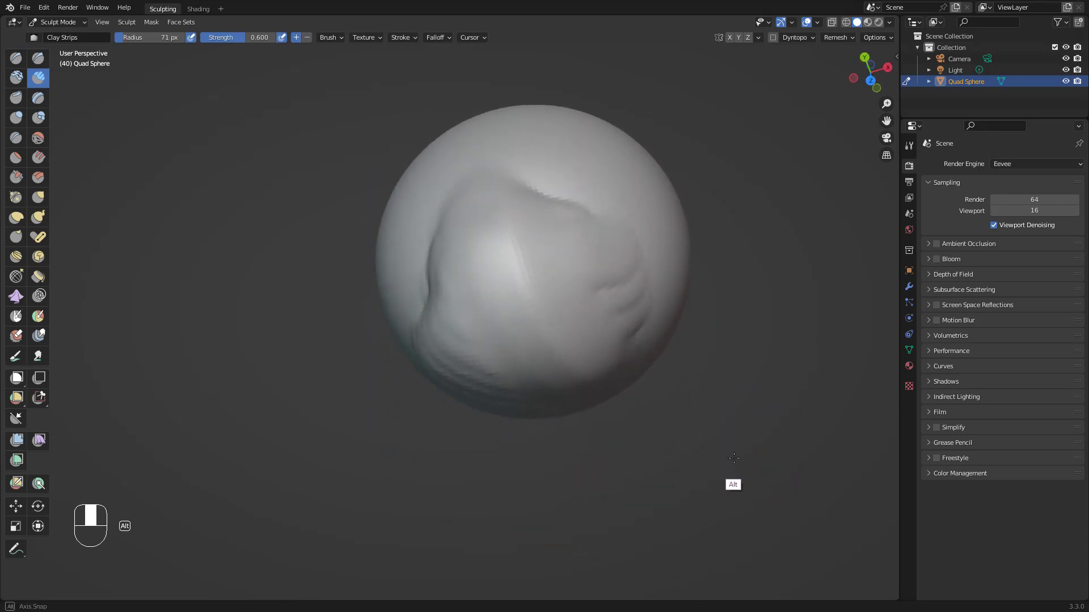
mouse_move(464, 238)
mouse_down()
mouse_move(457, 256)
mouse_move(539, 218)
mouse_move(486, 288)
mouse_move(565, 293)
mouse_move(524, 335)
mouse_move(576, 366)
mouse_up()
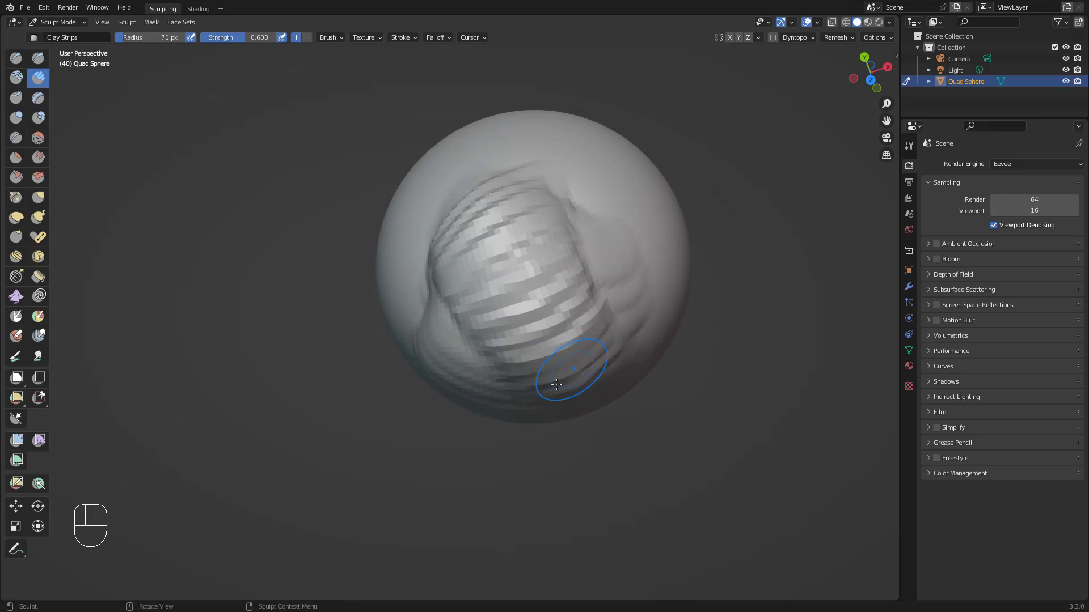
mouse_move(771, 364)
alt+mouse_down()
mouse_move(837, 326)
mouse_move(822, 462)
alt+mouse_up()
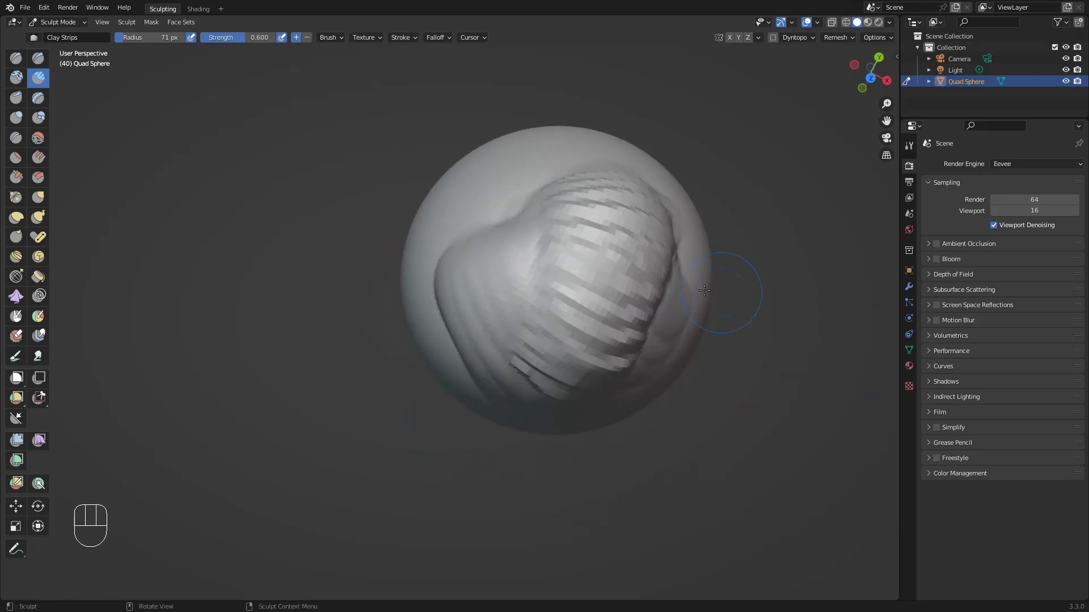
mouse_move(621, 244)
shift+mouse_down()
mouse_move(563, 364)
mouse_move(651, 221)
mouse_move(584, 418)
mouse_move(760, 238)
shift+mouse_up()
key(ctrl+z)
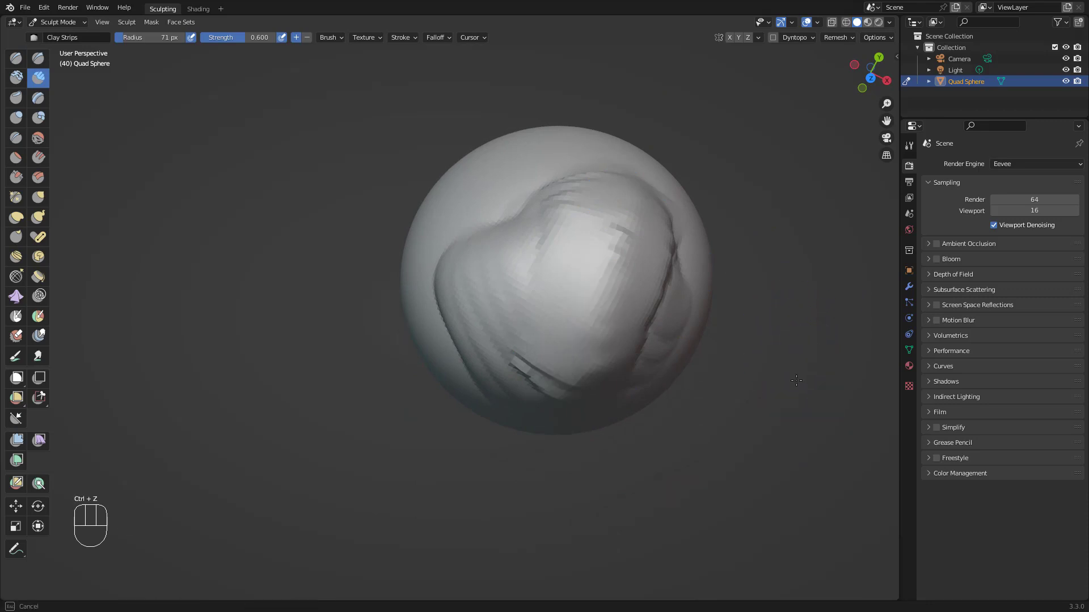
Lay a row of parallel Clay Strips strokes along the lower flank of the mound.
alt+drag(796, 380, 782, 327)
drag(454, 405, 477, 476)
drag(456, 374, 502, 471)
drag(476, 379, 525, 471)
drag(499, 385, 559, 479)
drag(526, 400, 599, 479)
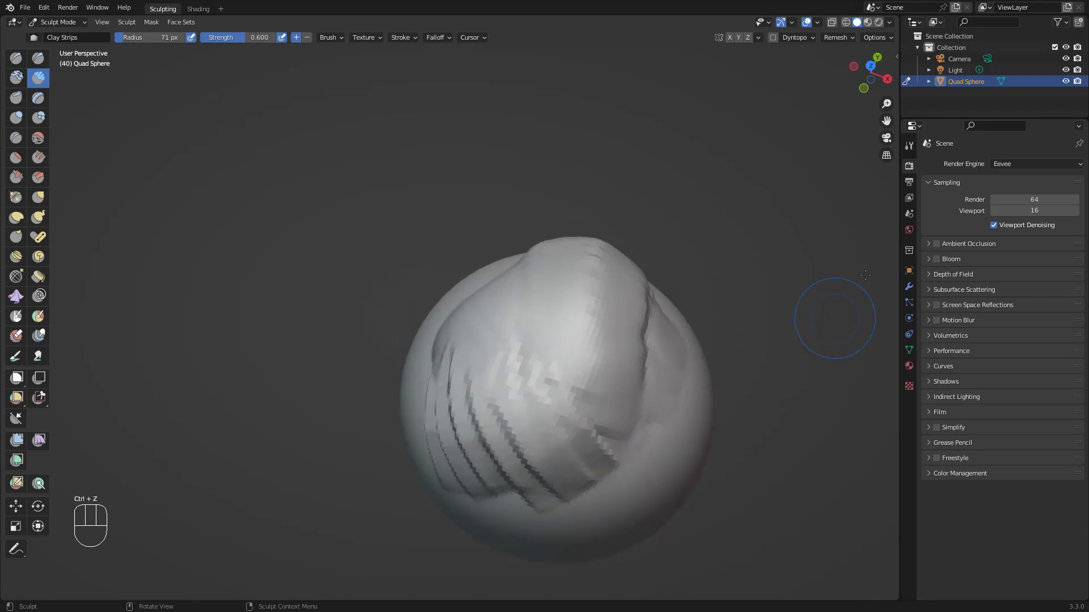
Undo the parallel strips, the smoothing and the banded Clay Strips mound.
key(ctrl+z)
key(ctrl+z)
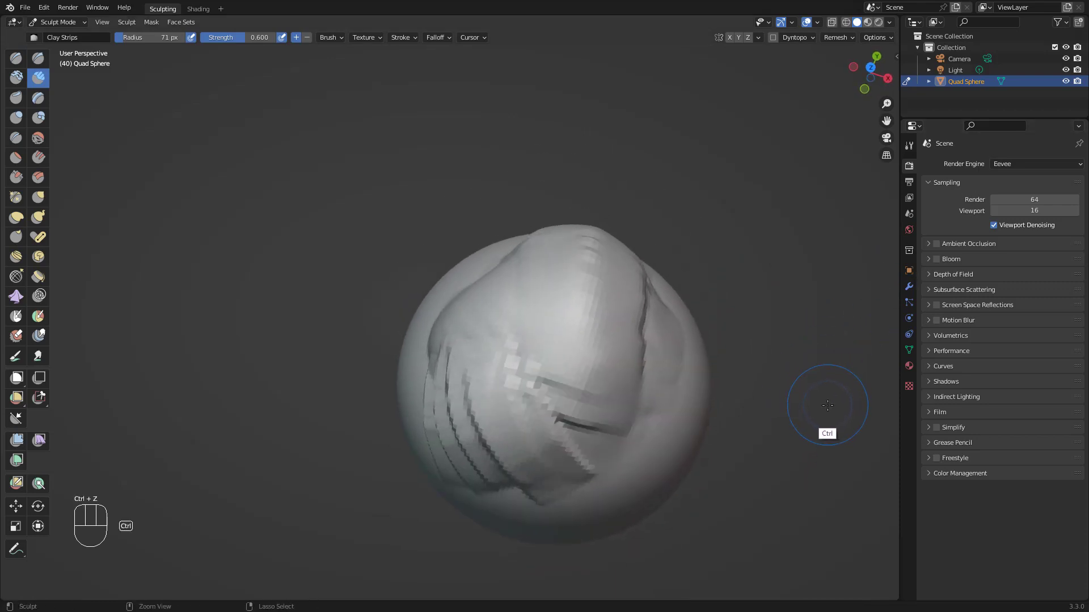
key(ctrl+z)
key(ctrl+z)
key(ctrl+z)
key(ctrl+z)
key(ctrl+z)
key(ctrl+z)
key(ctrl+z)
key(ctrl+z)
key(ctrl+z)
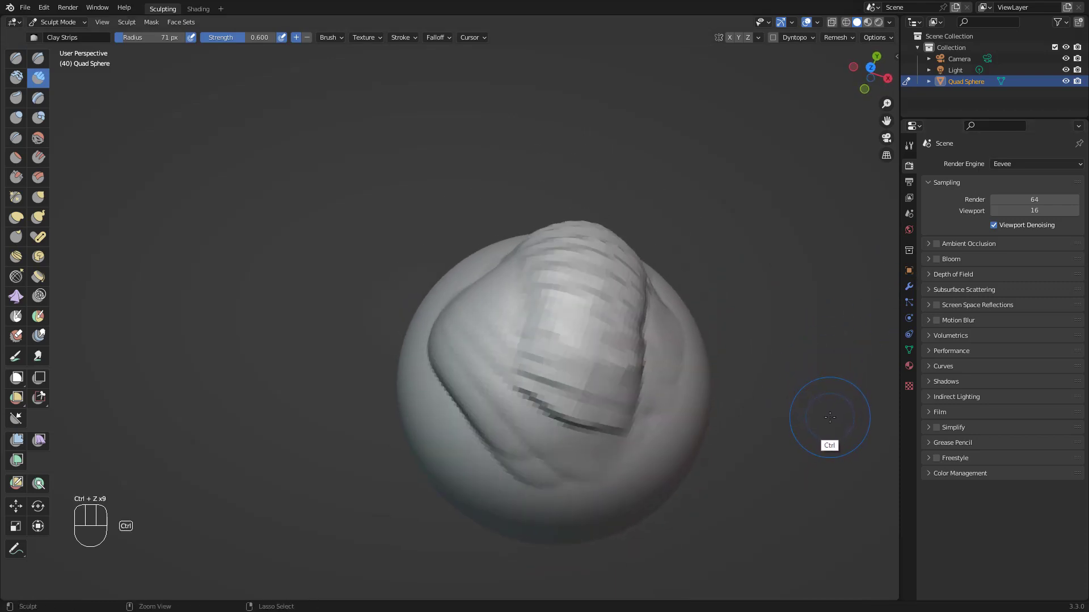
key(ctrl+z)
key(ctrl+z)
key(ctrl+z)
key(ctrl+z)
key(ctrl+z)
key(ctrl+z)
key(ctrl+z)
key(ctrl+z)
key(ctrl+z)
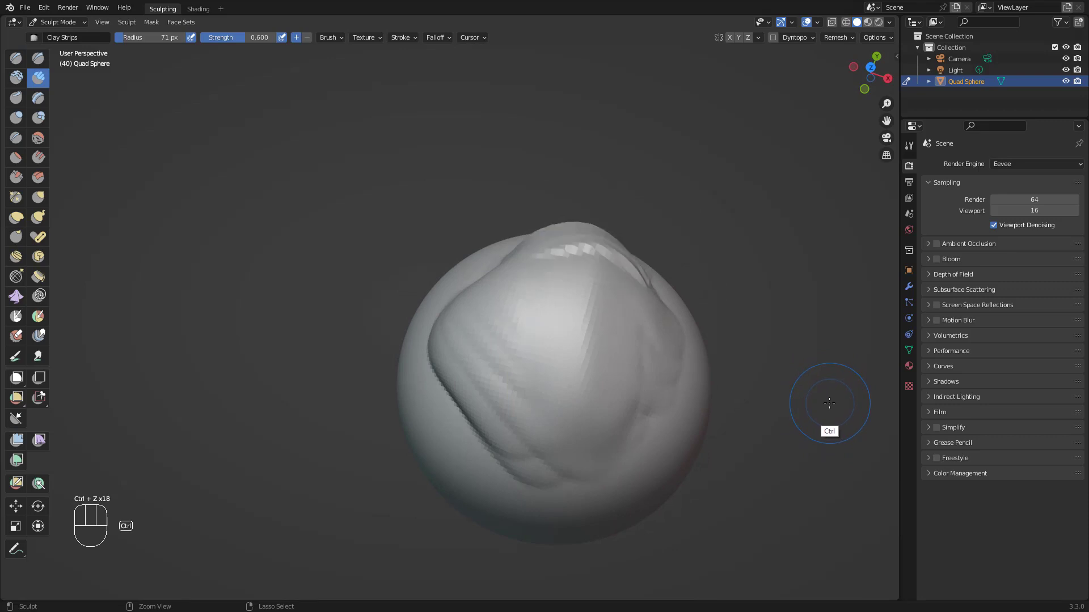
key(ctrl+z)
key(ctrl+z)
key(ctrl+z)
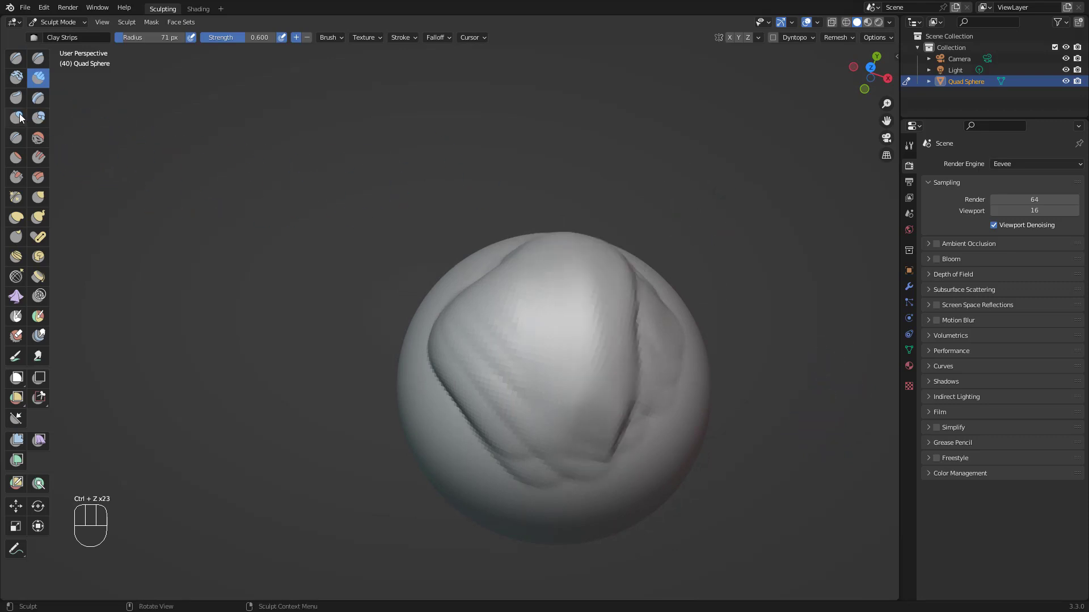
Select the Inflate/Deflate brush, set its radius to 213 px and inflate the upper edge of the raised area.
key(space)
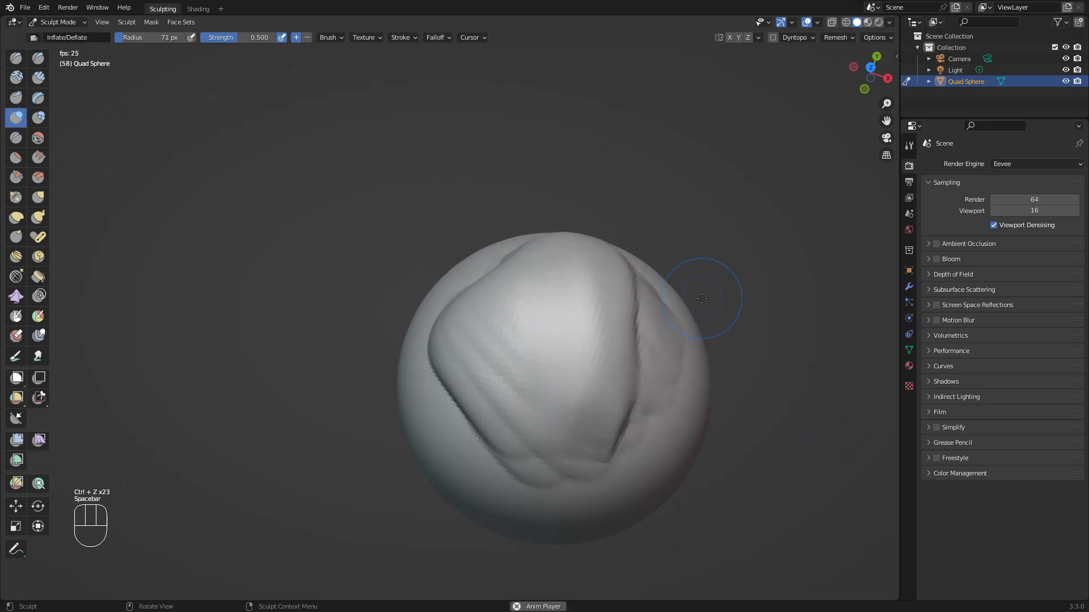
key(bracketright)
key(bracketright)
key(bracketright)
key(bracketright)
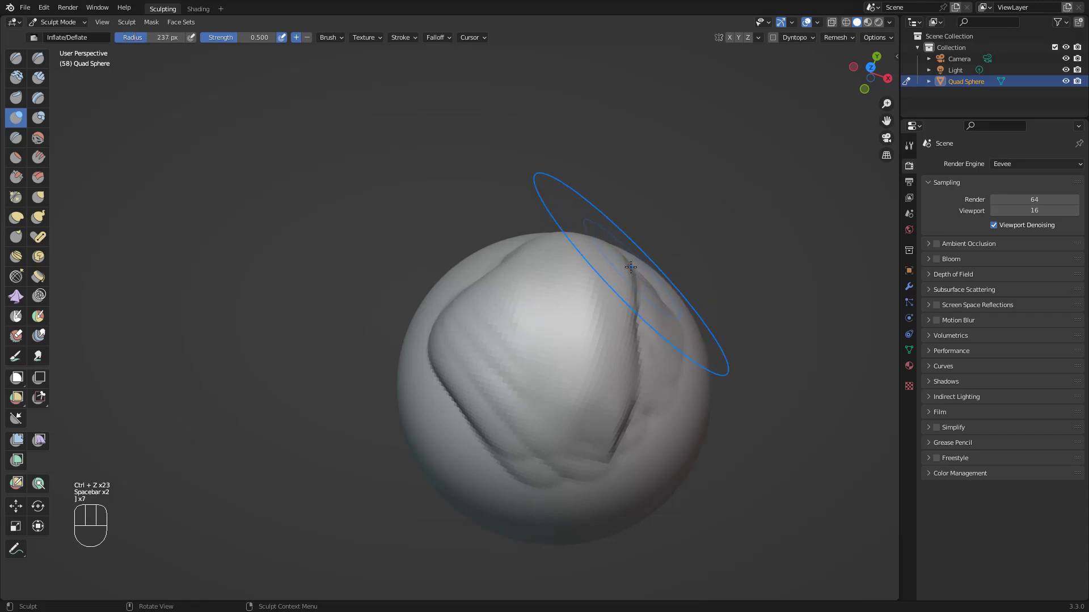
key(bracketleft)
drag(631, 270, 629, 270)
drag(652, 230, 620, 284)
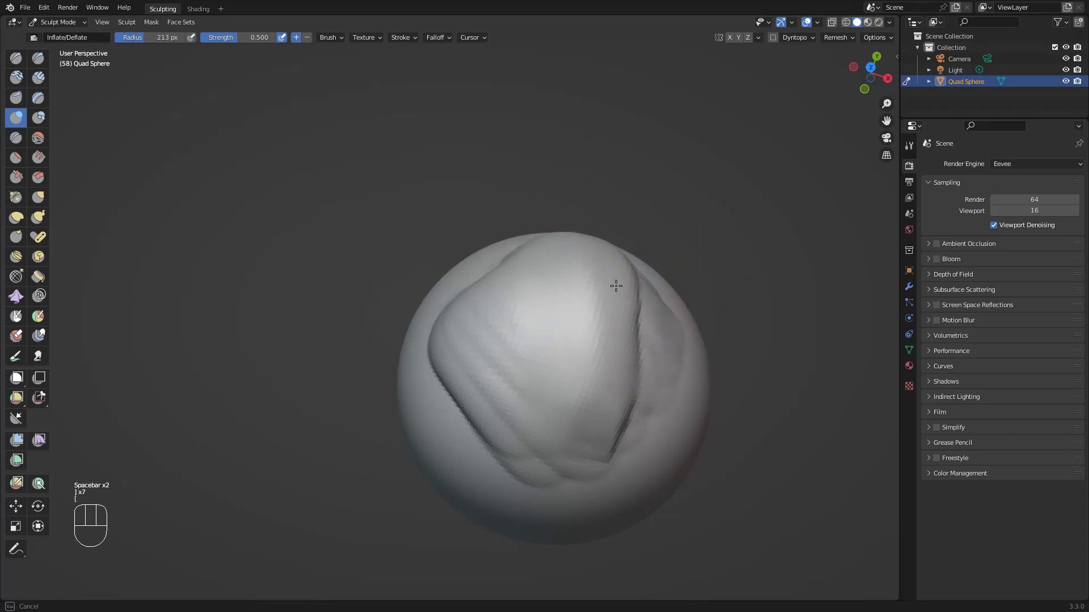
Reduce the Inflate/Deflate radius to 153 px and swell the ridge along the raised area's edge.
key(bracketleft)
key(bracketleft)
key(bracketleft)
drag(648, 309, 626, 311)
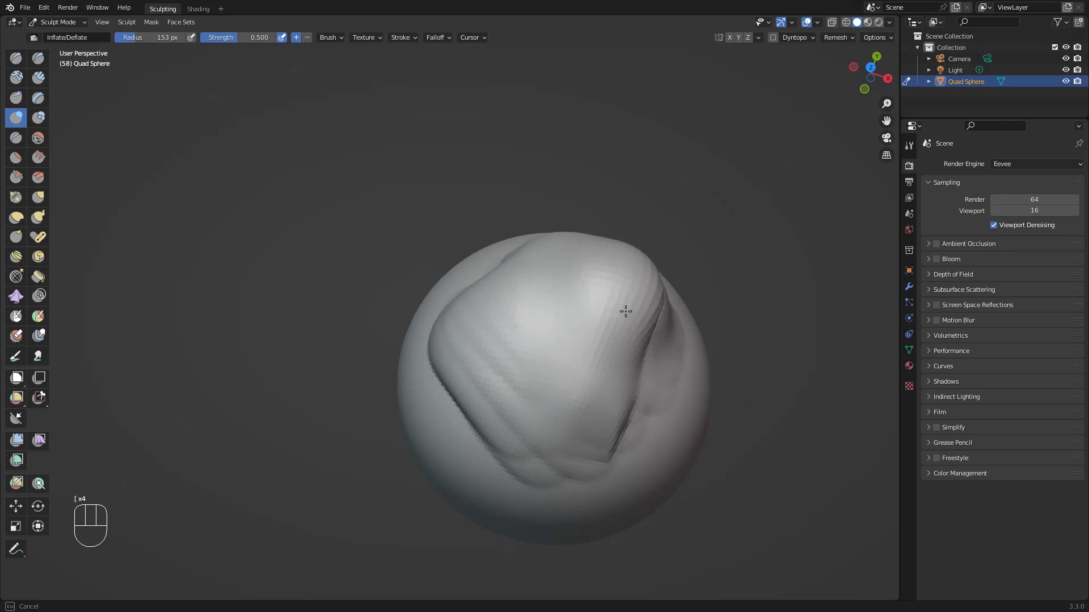
Inflate a second bulge on the sphere's side just below the swollen ridge.
mouse_move(793, 374)
middle_down()
mouse_move(795, 469)
mouse_move(773, 382)
mouse_move(761, 389)
mouse_move(767, 342)
mouse_move(778, 366)
middle_up()
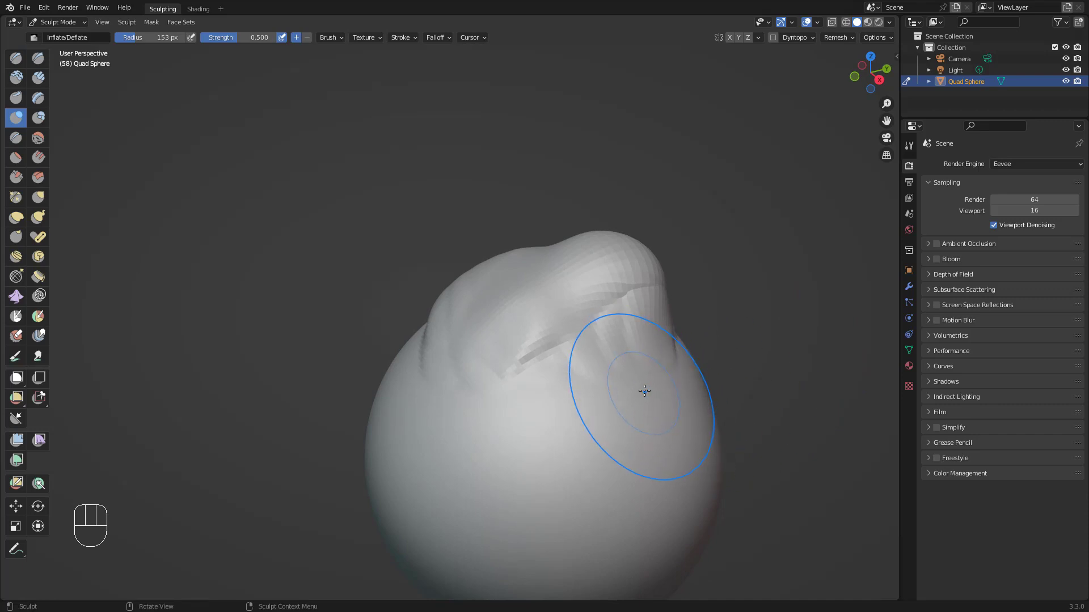
mouse_move(651, 369)
mouse_down()
mouse_move(644, 389)
mouse_move(666, 421)
mouse_up()
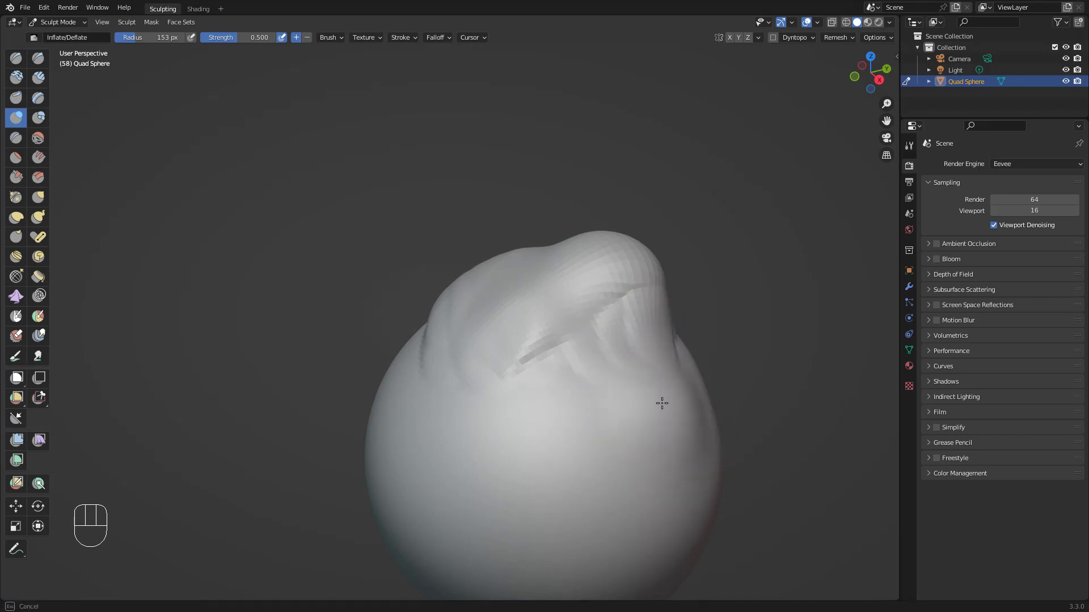
drag(667, 377, 665, 391)
mouse_move(786, 357)
middle_down()
mouse_move(782, 467)
mouse_move(807, 447)
mouse_move(791, 302)
middle_up()
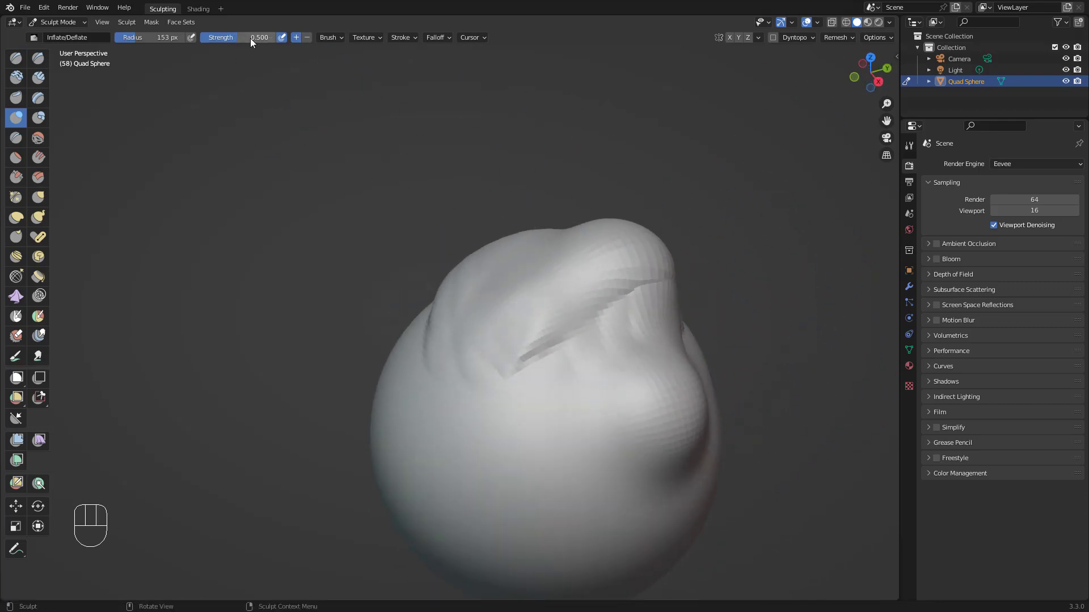
Raise the Inflate/Deflate strength to 0.937 and inflate a round ball beside the second bulge.
drag(237, 37, 244, 37)
mouse_move(565, 397)
mouse_down()
mouse_move(555, 434)
mouse_move(570, 414)
mouse_up()
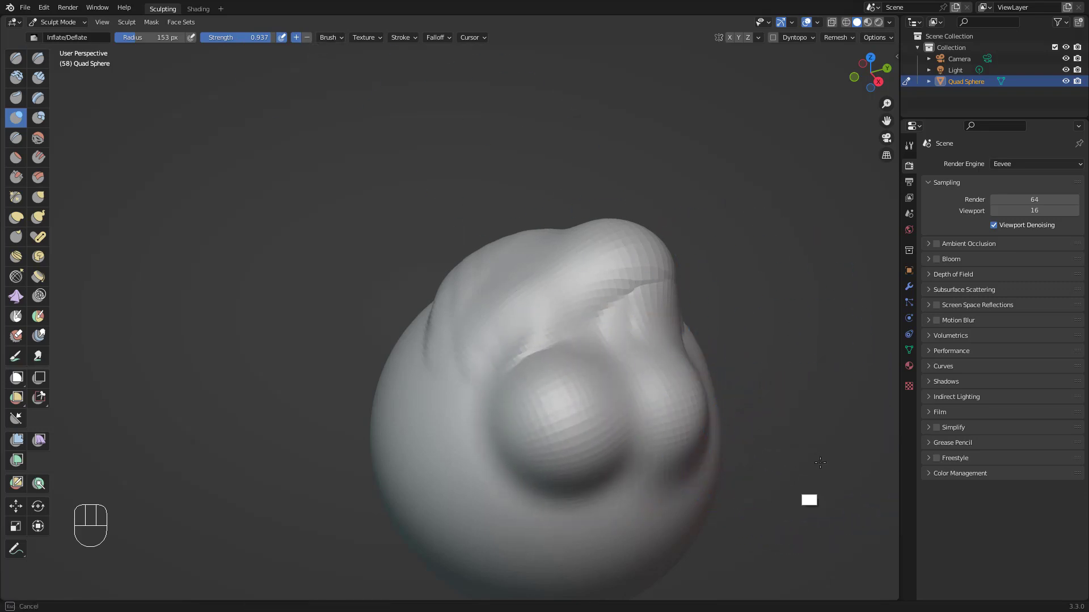
mouse_move(777, 413)
middle_down()
mouse_move(767, 393)
mouse_move(792, 355)
mouse_move(799, 284)
middle_up()
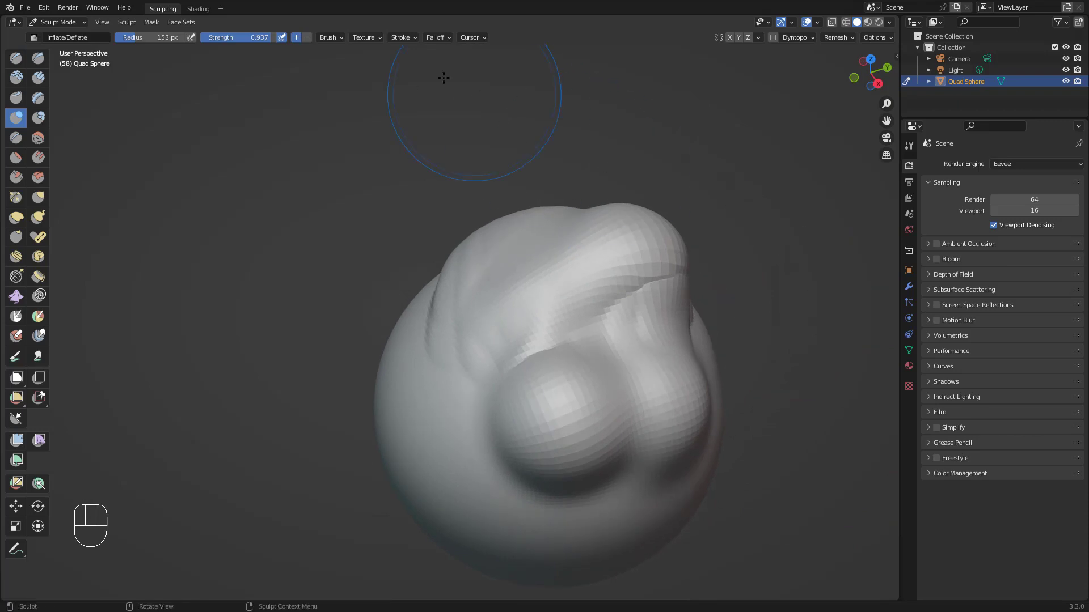
mouse_move(569, 272)
mouse_down()
mouse_move(546, 287)
mouse_move(560, 248)
mouse_up()
Undo the inflated bulges back to the plain Clay strokes.
key(ctrl+z)
key(ctrl+z)
key(ctrl+z)
key(ctrl+z)
key(ctrl+z)
key(ctrl+z)
key(ctrl+z)
key(ctrl+z)
key(ctrl+z)
key(ctrl+z)
key(ctrl+z)
key(ctrl+z)
key(ctrl+z)
key(ctrl+z)
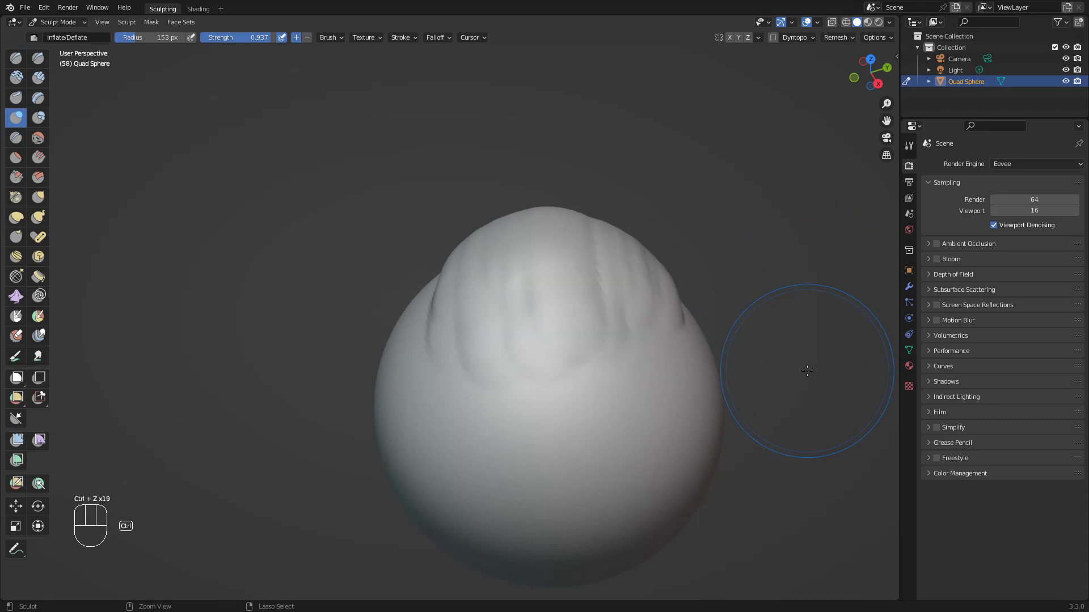
Select the Scrape/Peaks brush and scrape a flat patch into the side of the raised clay area.
click(16, 177)
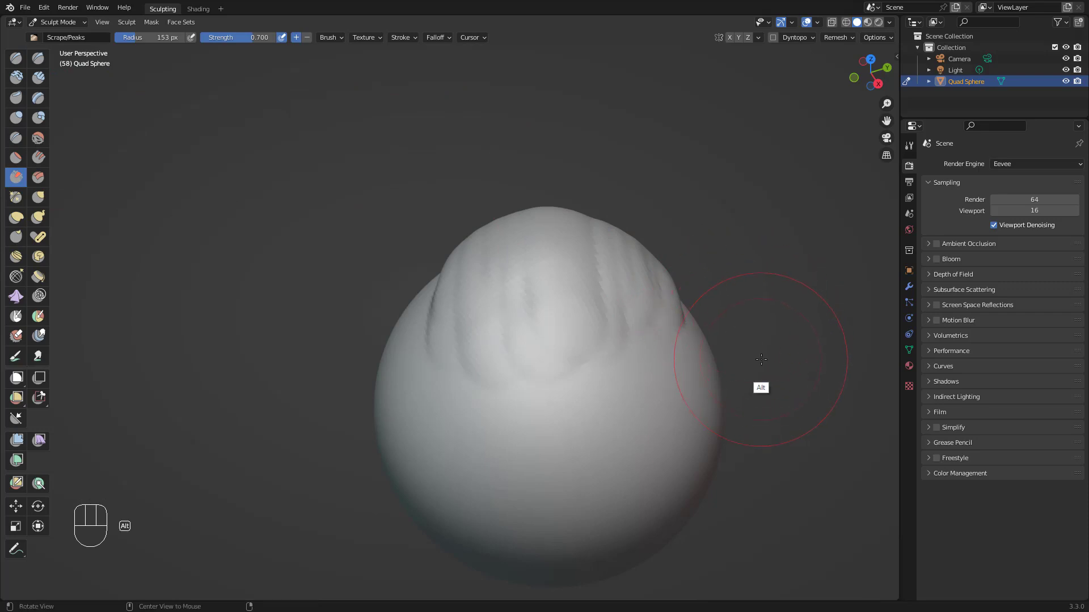
mouse_move(761, 359)
alt+mouse_down()
mouse_move(753, 464)
mouse_move(748, 256)
alt+mouse_up()
drag(694, 227, 688, 288)
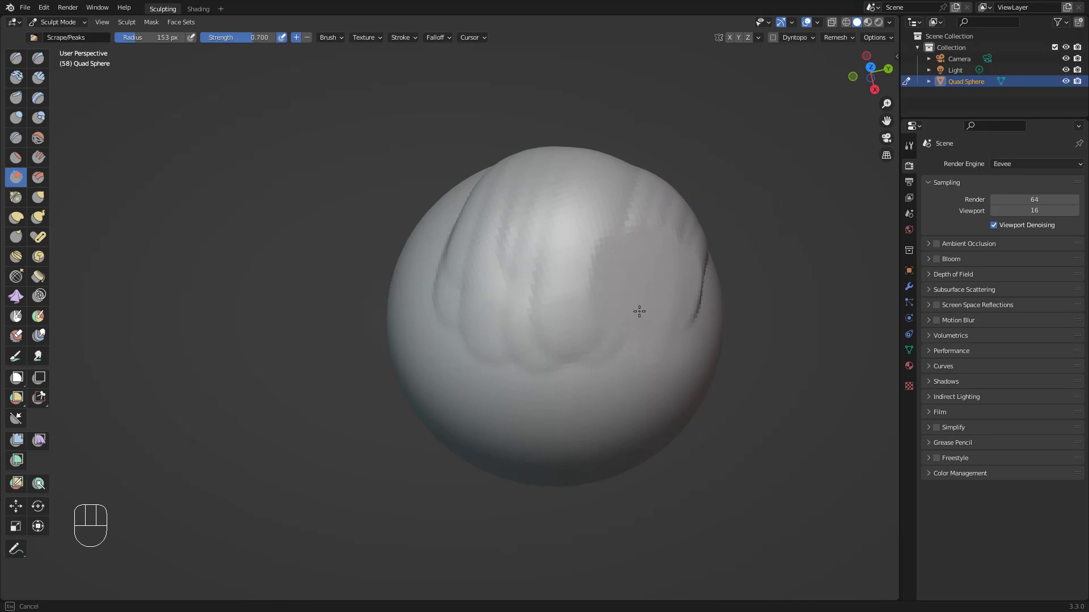
drag(639, 311, 804, 406)
Soften the scraped patch with smoothing and scrape it into a flat facet again.
alt+drag(806, 490, 760, 462)
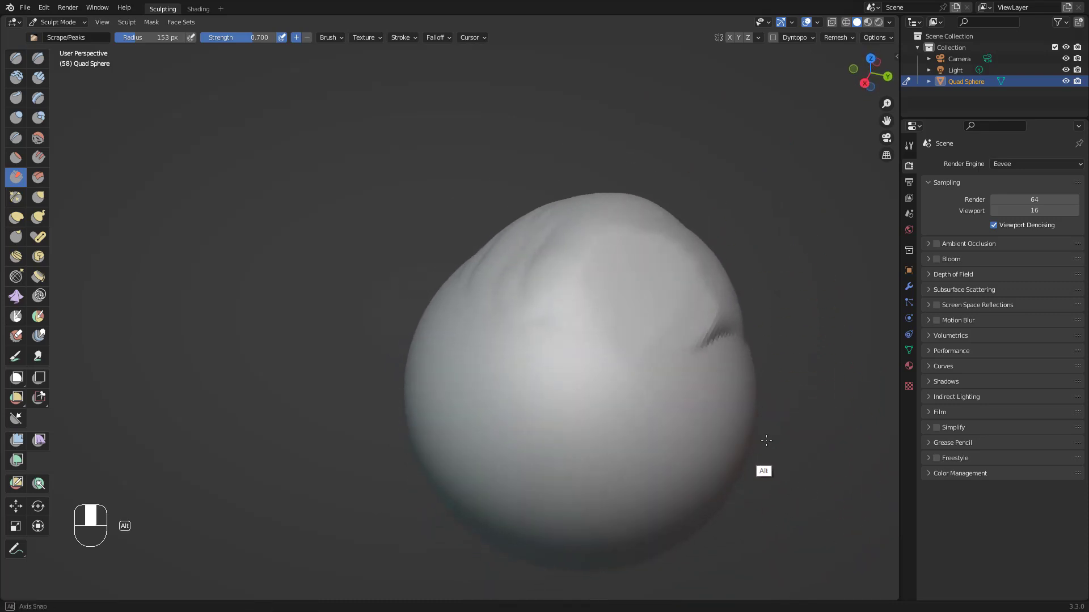
shift+drag(714, 423, 653, 285)
drag(833, 391, 833, 392)
key(ctrl+z)
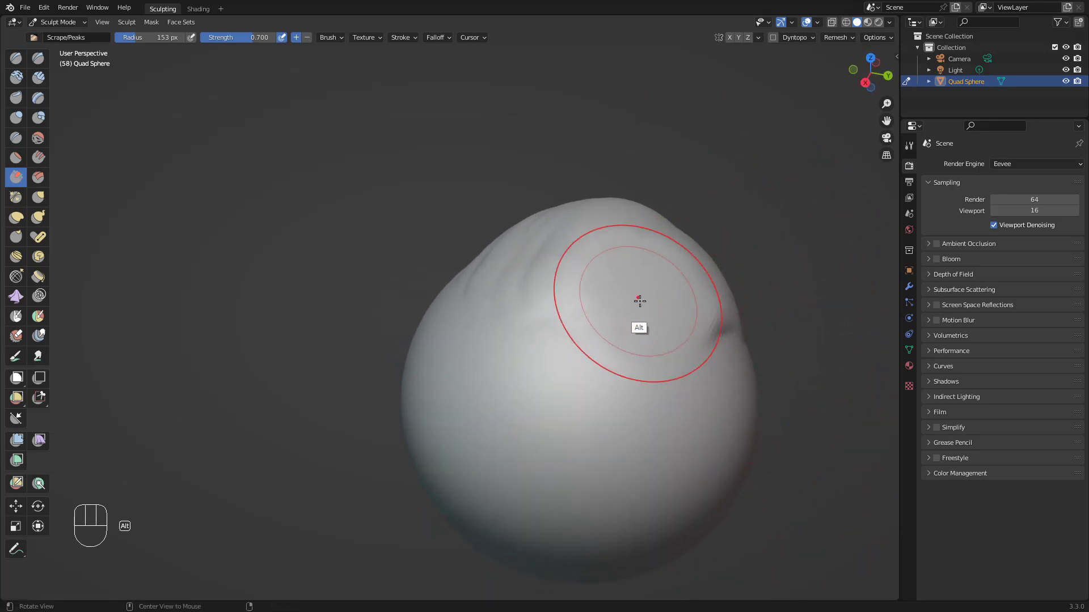
drag(652, 312, 656, 307)
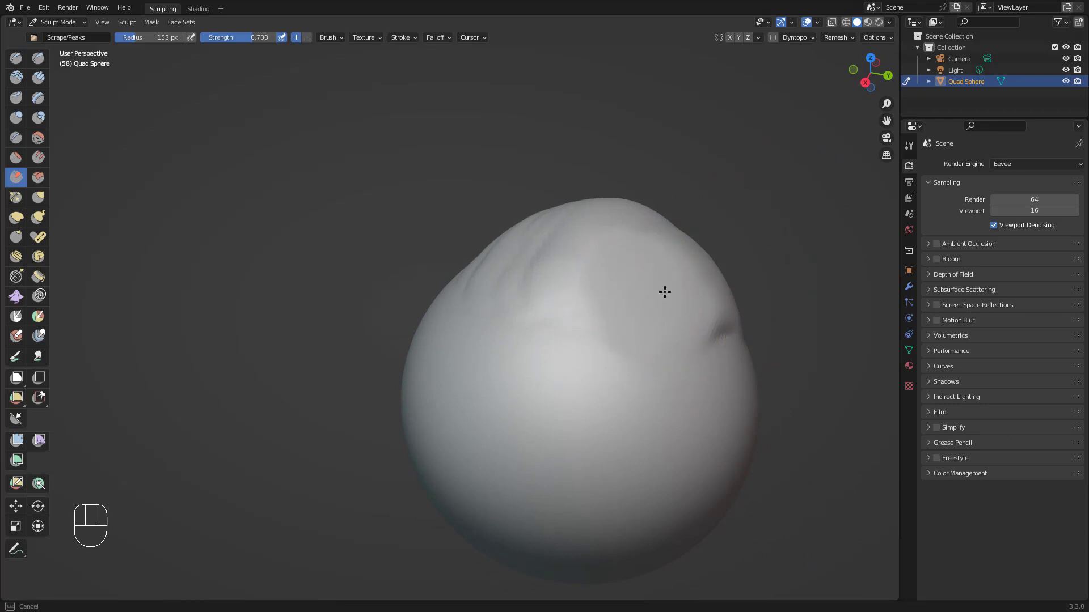
drag(651, 262, 644, 215)
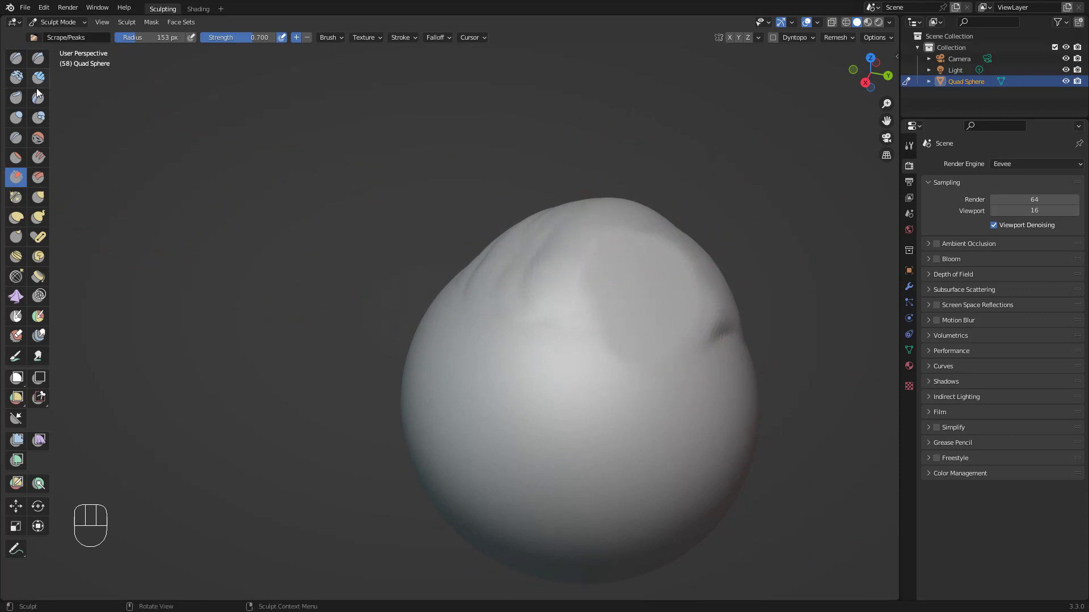
Select the Draw Sharp brush, reduce its radius to 89 px, sculpt an inverted stroke along the flat patch's edge and smooth it.
click(38, 59)
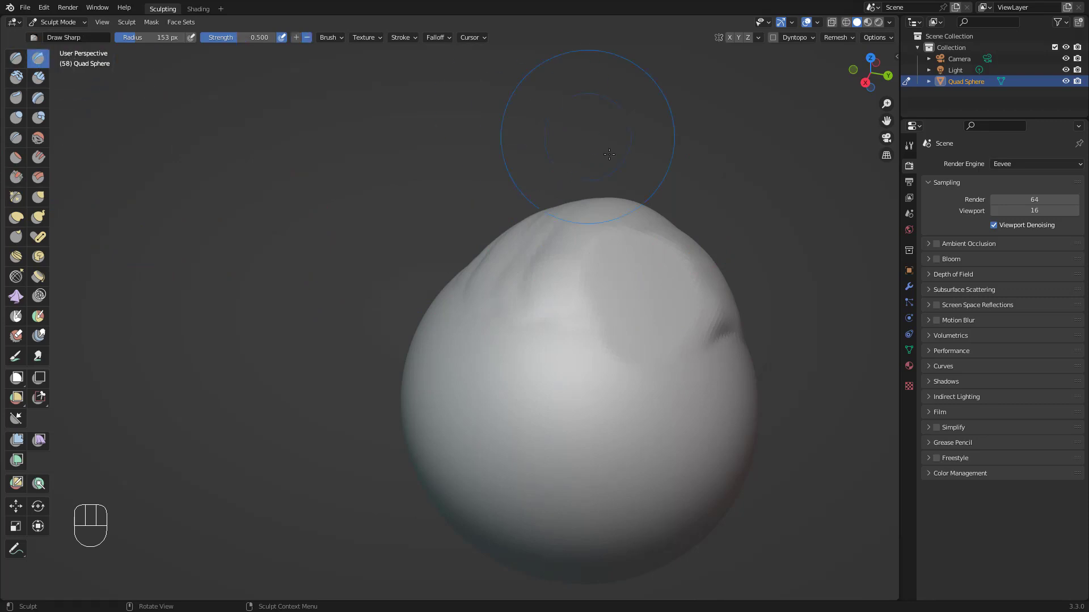
key(space)
key(space)
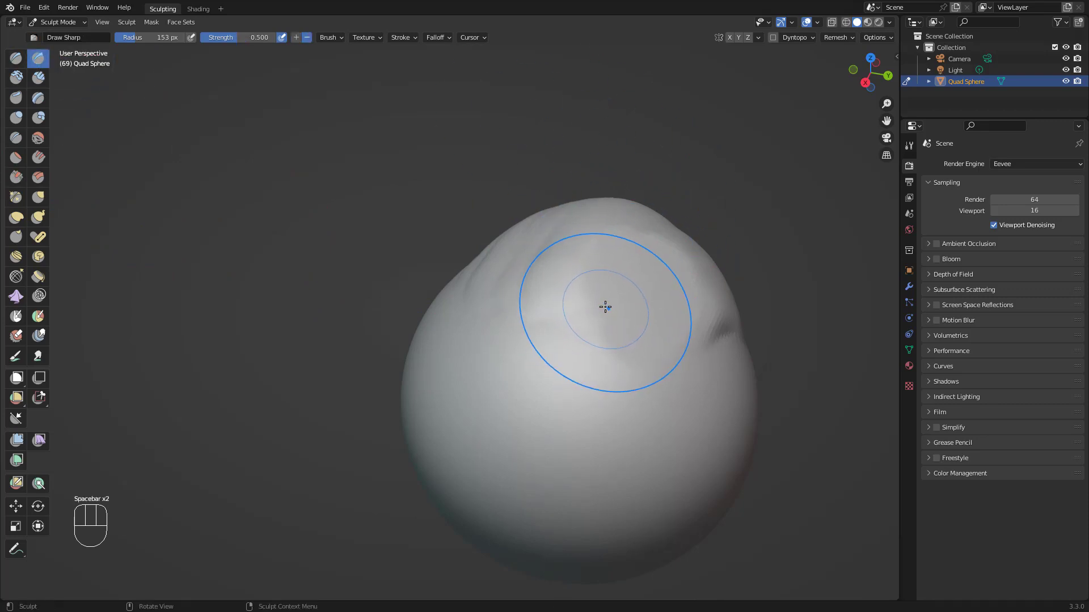
key(bracketleft)
key(bracketleft)
key(bracketleft)
key(bracketleft)
key(bracketleft)
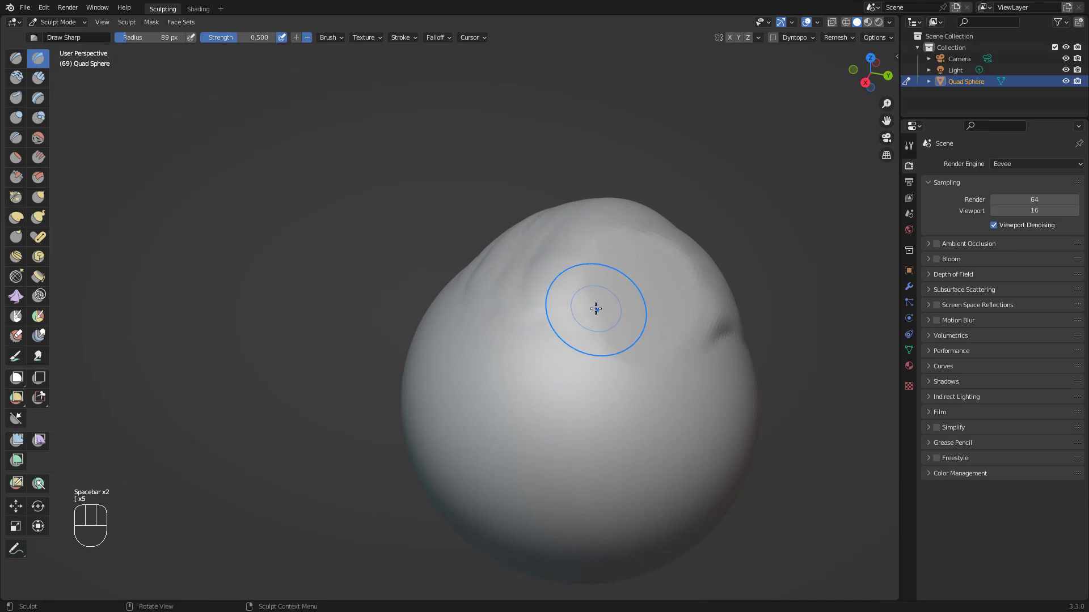
mouse_move(593, 324)
ctrl+mouse_down()
mouse_move(583, 270)
mouse_move(614, 230)
mouse_move(661, 236)
mouse_move(697, 265)
mouse_move(712, 306)
ctrl+mouse_up()
mouse_move(676, 272)
shift+mouse_down()
mouse_move(648, 255)
mouse_move(594, 294)
mouse_move(690, 257)
mouse_move(688, 291)
shift+mouse_up()
Select the Scrape/Peaks brush, scrape the flat patch on the sphere crisp again and smooth its edges.
click(16, 177)
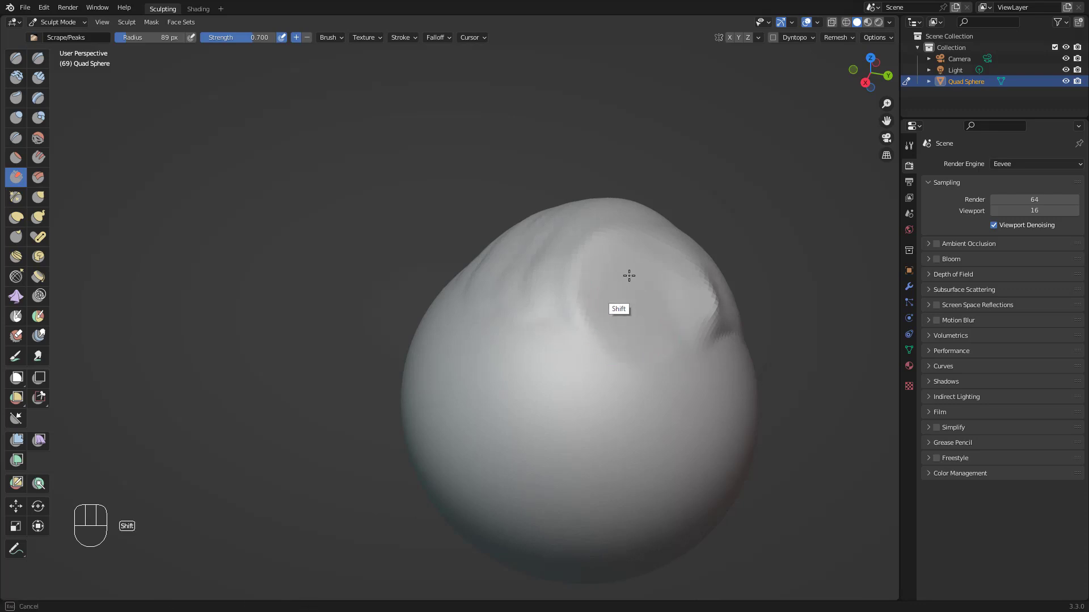
mouse_move(814, 453)
alt+mouse_down()
mouse_move(788, 514)
mouse_move(865, 482)
mouse_move(661, 429)
alt+mouse_up()
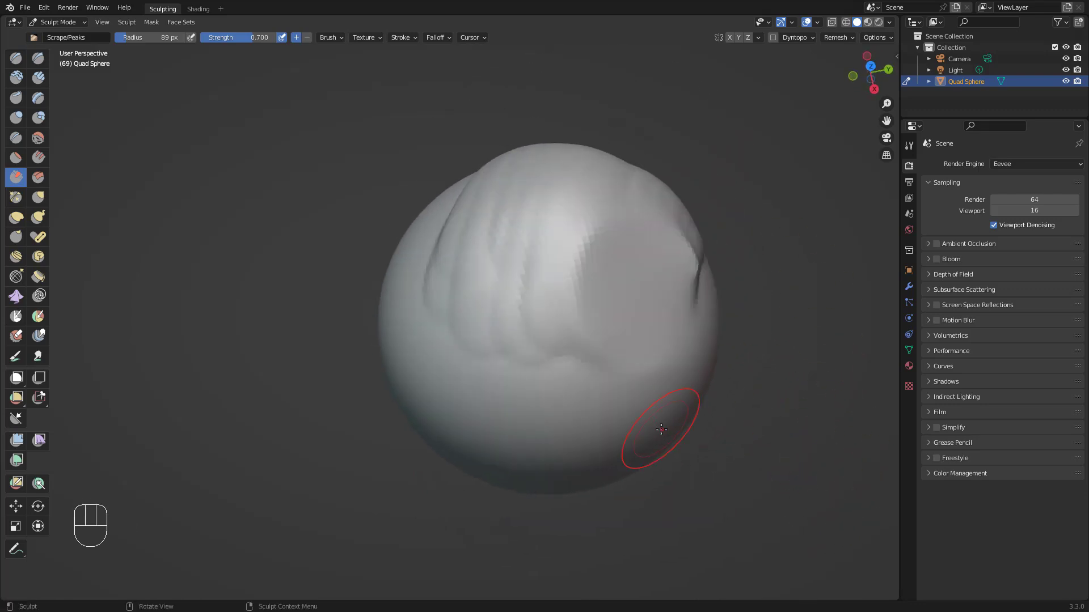
middle_drag(762, 404, 797, 414)
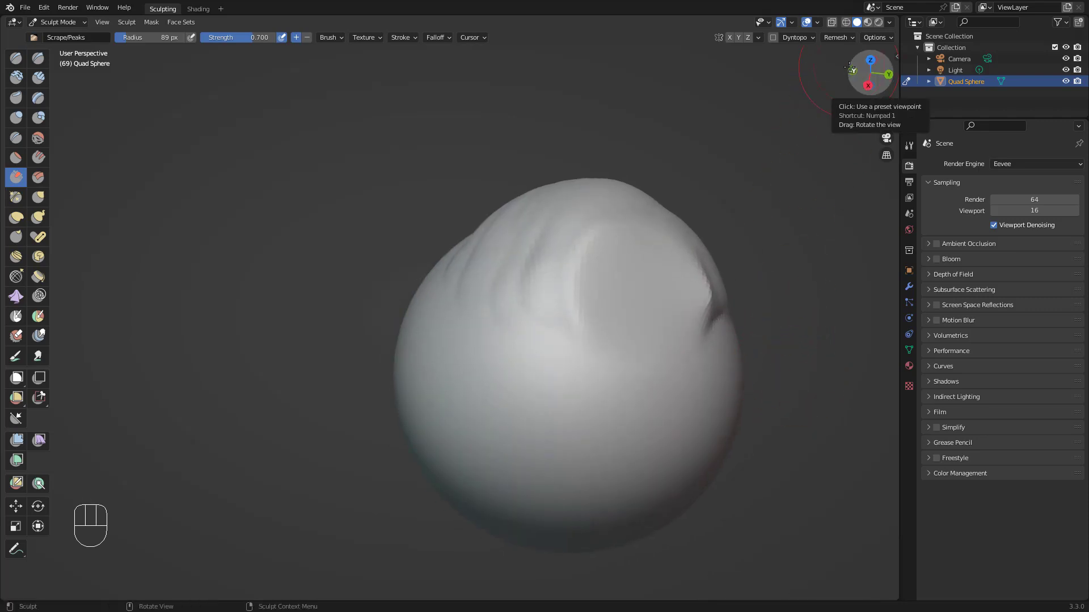
Select the Elastic Deform brush, enlarge its radius to 337 px and stretch the whole sphere into a tilted egg shape.
click(16, 219)
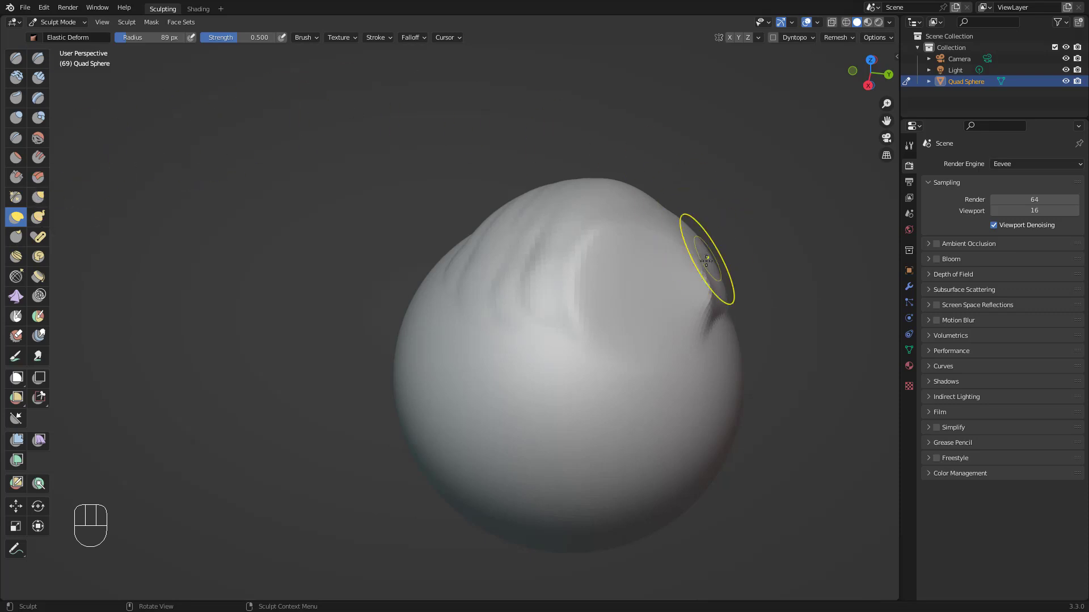
key(bracketright)
key(bracketright)
key(bracketright)
key(bracketright)
key(bracketright)
key(bracketright)
key(bracketright)
drag(678, 276, 712, 247)
mouse_move(471, 465)
mouse_down()
mouse_move(491, 454)
mouse_move(493, 326)
mouse_move(510, 320)
mouse_up()
drag(675, 360, 641, 312)
drag(652, 345, 584, 296)
drag(582, 297, 533, 284)
drag(465, 318, 397, 286)
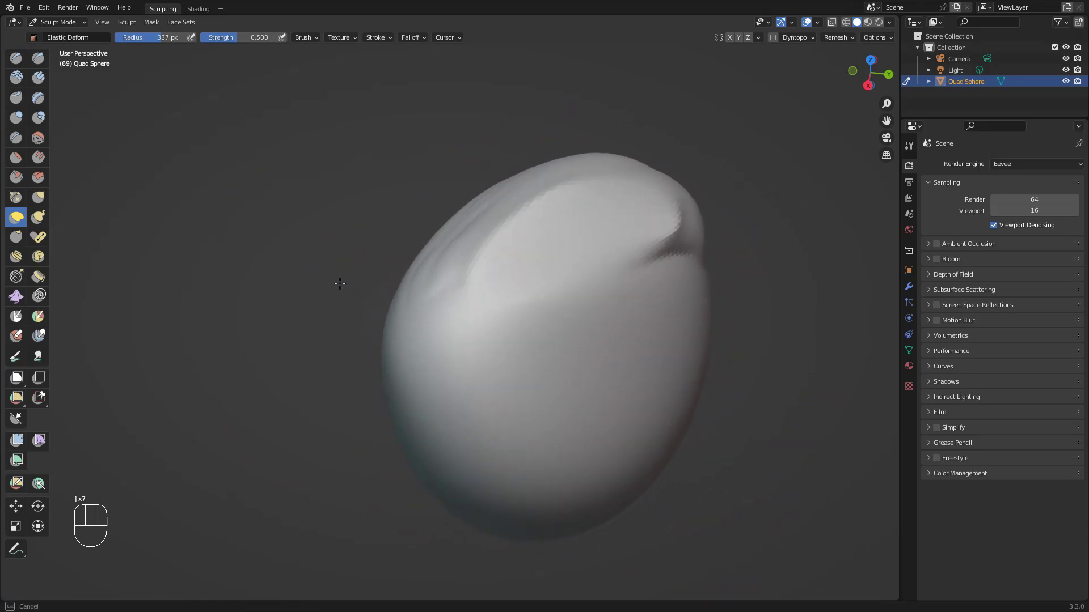
drag(690, 301, 655, 278)
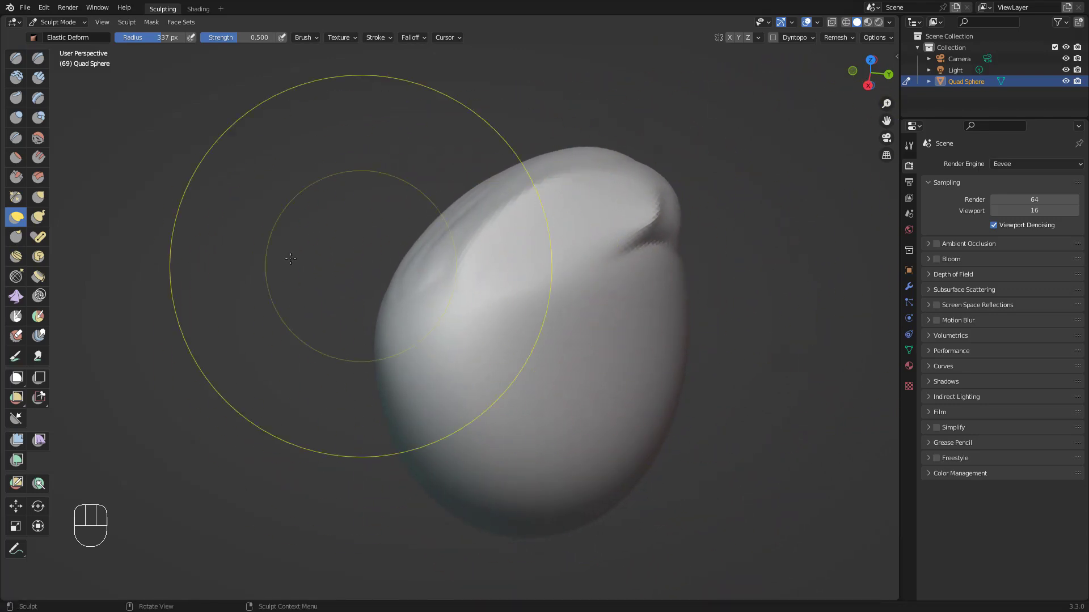
Pull the egg's upper part upward, alternating between the Grab brush and Elastic Deform to compare their effect.
click(38, 196)
mouse_move(590, 253)
mouse_down()
mouse_move(629, 275)
mouse_move(760, 397)
mouse_move(584, 176)
mouse_move(815, 336)
mouse_move(580, 216)
mouse_move(659, 249)
mouse_move(723, 334)
mouse_move(647, 235)
mouse_move(652, 243)
mouse_move(590, 250)
mouse_move(635, 256)
mouse_move(457, 208)
mouse_move(255, 440)
mouse_move(702, 131)
mouse_up()
click(16, 217)
drag(641, 317, 615, 290)
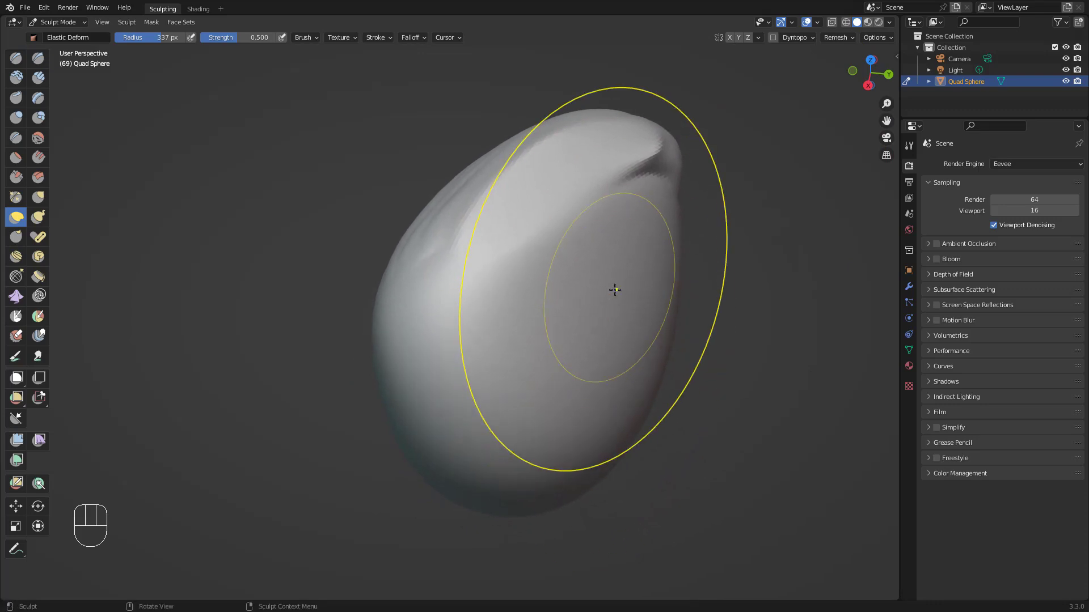
click(40, 198)
mouse_move(655, 248)
mouse_down()
mouse_move(635, 363)
mouse_move(667, 232)
mouse_up()
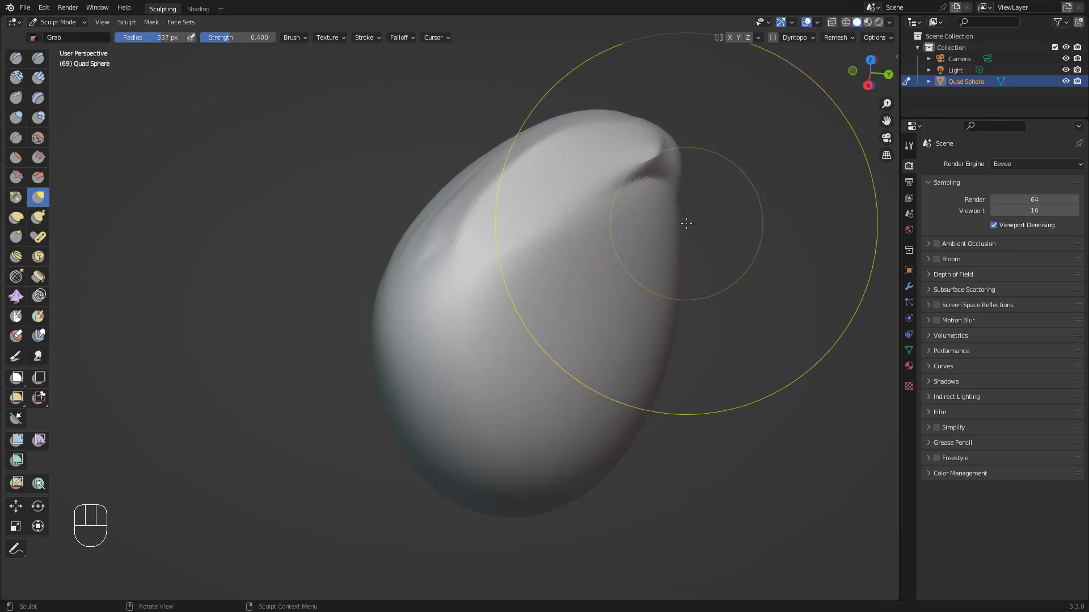
Select the Snake Hook brush at 128 px radius, turn on Dyntopo and pull a long curved tentacle from the egg's notched upper corner.
click(38, 217)
key(bracketleft)
key(bracketleft)
key(bracketleft)
key(bracketleft)
key(bracketleft)
key(bracketleft)
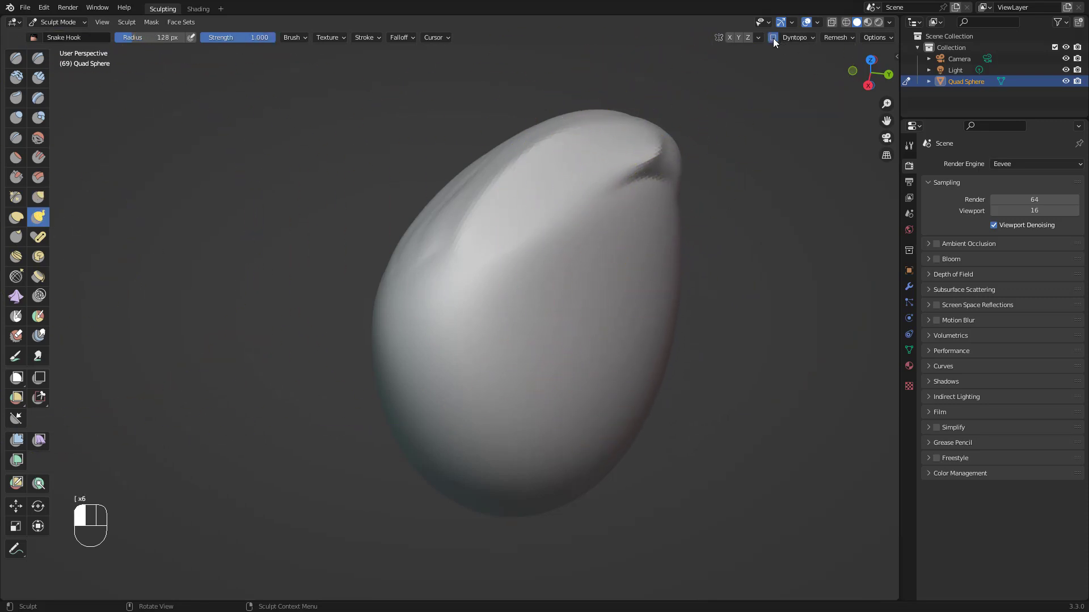
mouse_move(651, 170)
mouse_down()
mouse_move(731, 73)
mouse_move(864, 319)
mouse_up()
Pull more Snake Hook tentacles out of the egg's upper, lower and side areas.
mouse_move(487, 187)
mouse_down()
mouse_move(455, 117)
mouse_move(126, 325)
mouse_up()
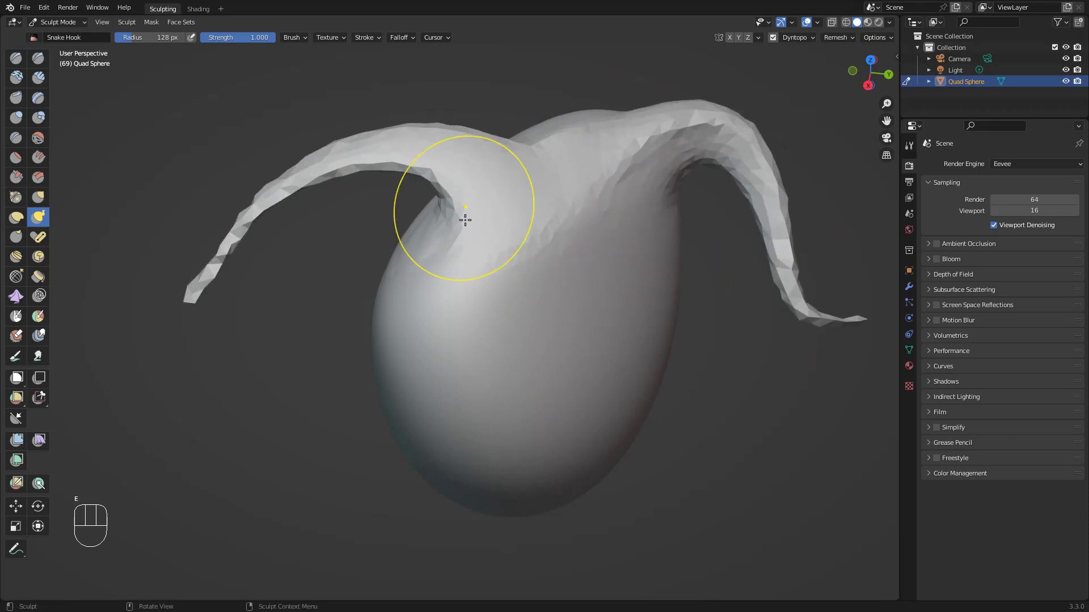
mouse_move(431, 346)
mouse_down()
mouse_move(280, 523)
mouse_move(181, 448)
mouse_up()
mouse_move(559, 401)
mouse_down()
mouse_move(698, 527)
mouse_move(774, 419)
mouse_up()
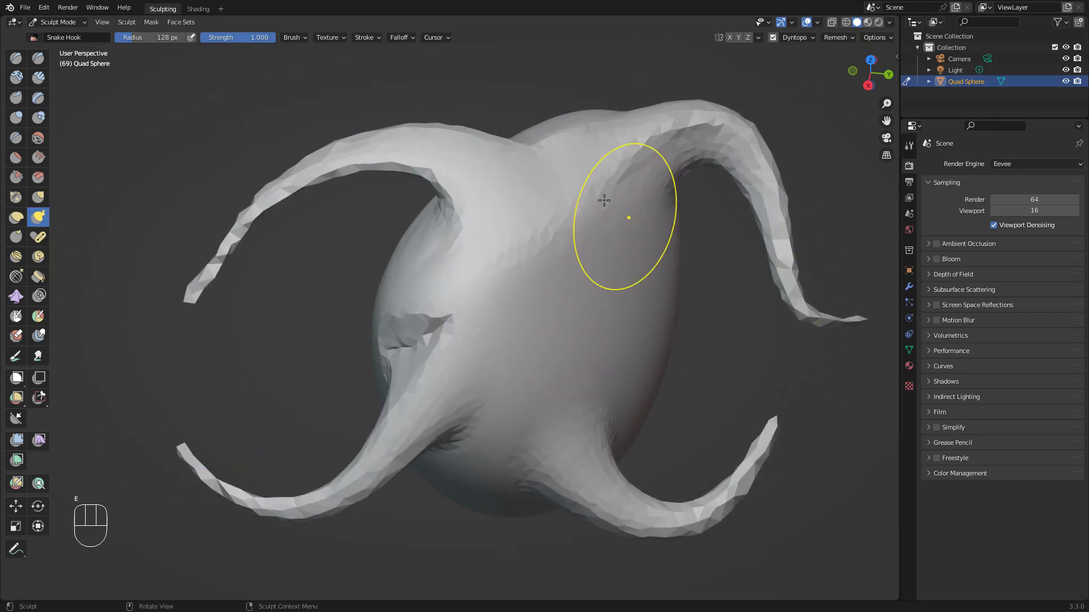
drag(622, 214, 693, 56)
drag(672, 348, 857, 415)
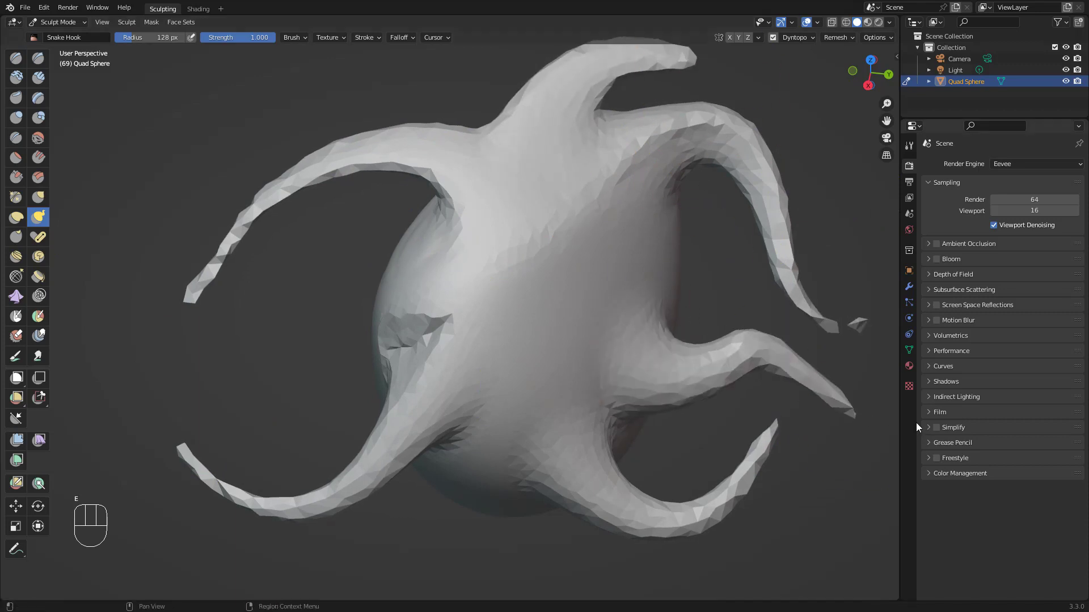
Undo the extra tentacles, keeping only the first one at the notched upper corner.
key(ctrl+z)
key(ctrl+z)
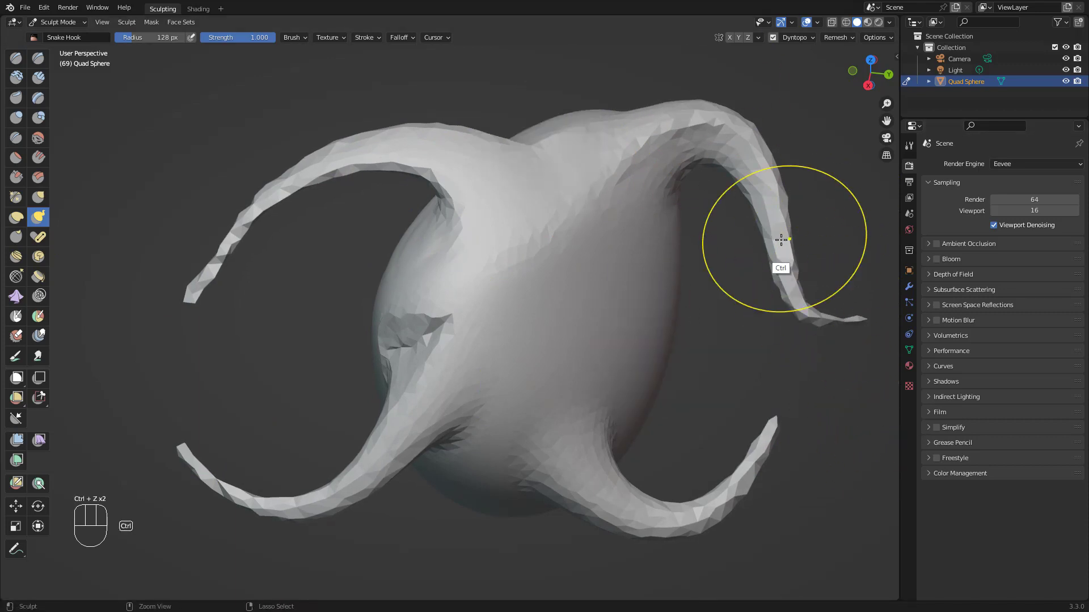
key(ctrl+z)
key(ctrl+z)
key(ctrl+z)
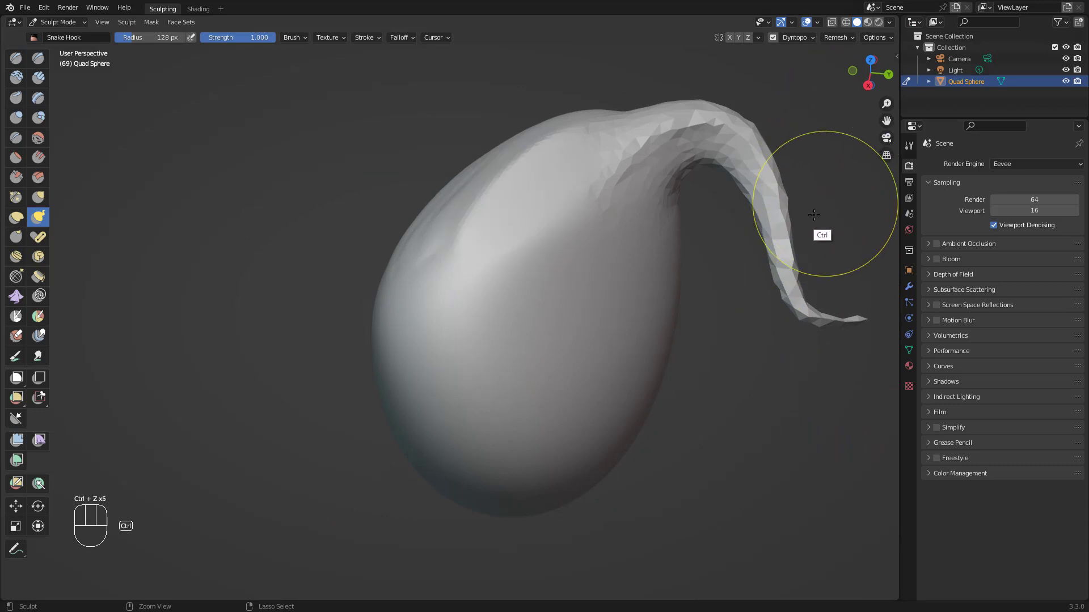
Reduce the Snake Hook radius to 73 px and pull two smaller branches out of the remaining tentacle.
key(bracketleft)
key(bracketleft)
key(bracketleft)
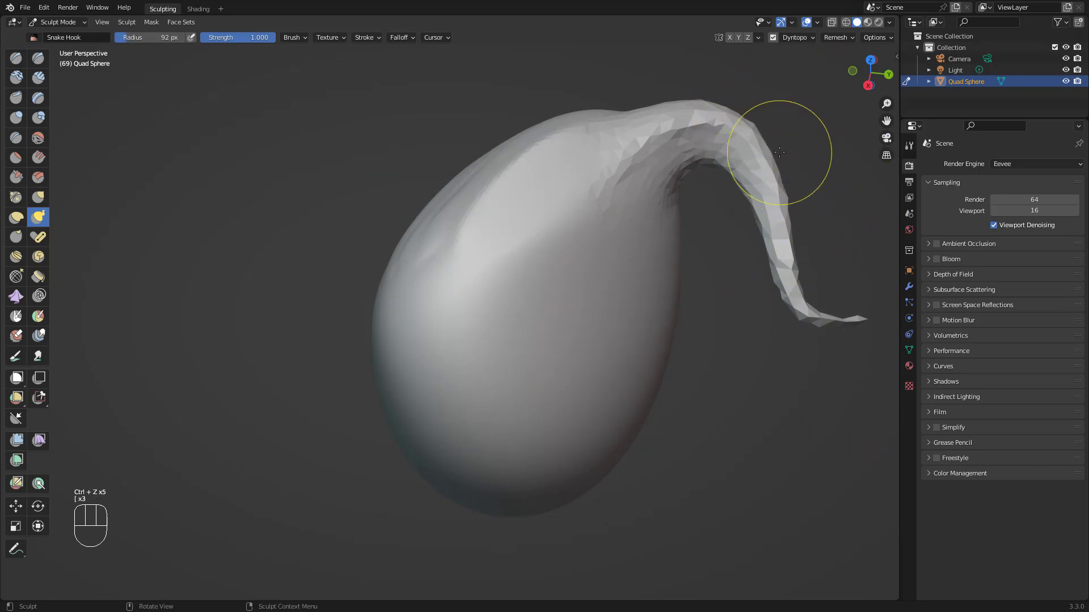
mouse_move(771, 161)
mouse_down()
mouse_move(805, 125)
mouse_move(867, 145)
mouse_up()
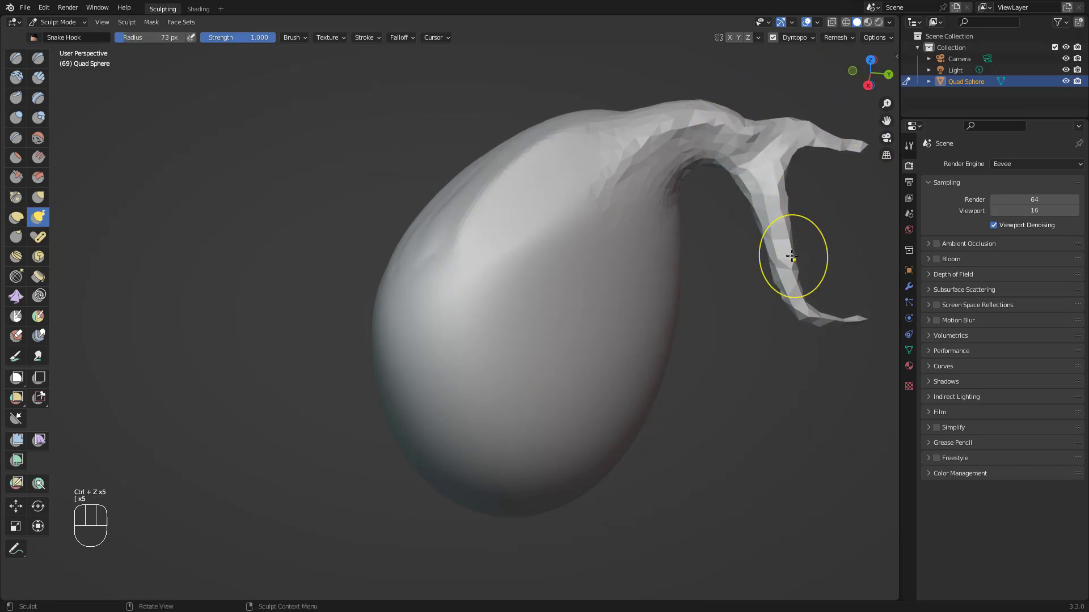
drag(790, 253, 891, 257)
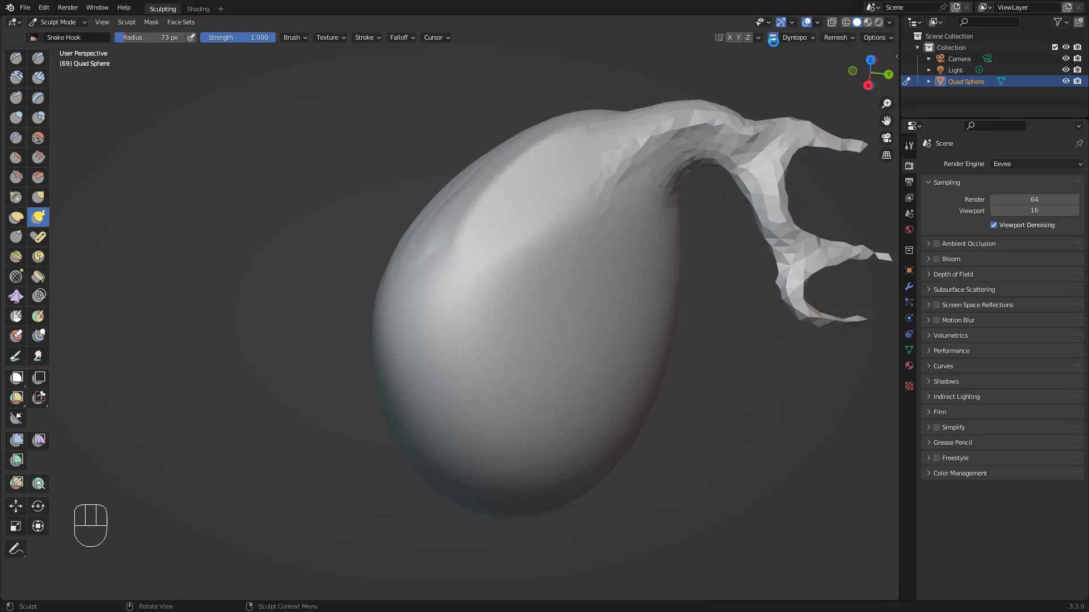
Try pulling a Snake Hook tentacle from the egg's unbranched side with Dyntopo off and again with it on, undoing each stroke.
mouse_move(463, 211)
mouse_down()
mouse_move(194, 250)
mouse_move(169, 431)
mouse_up()
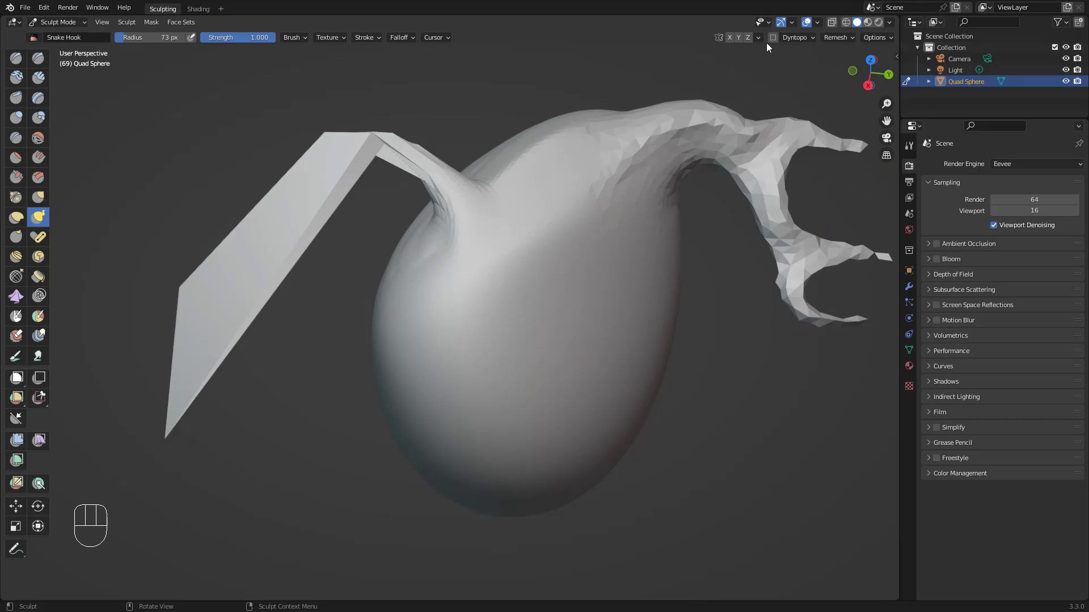
key(ctrl+z)
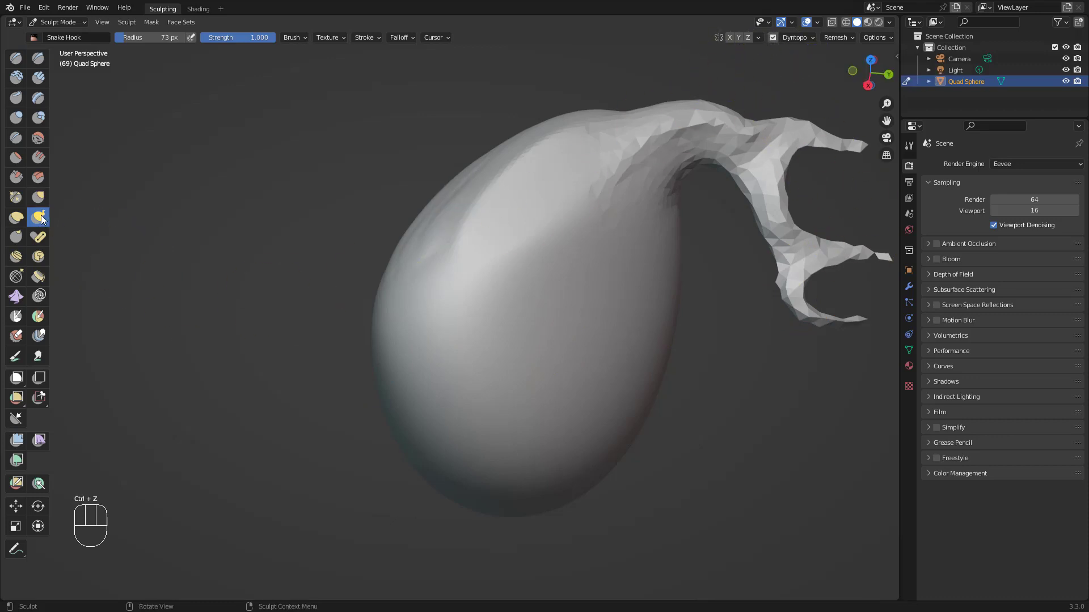
mouse_move(503, 209)
mouse_down()
mouse_move(493, 153)
mouse_move(244, 262)
mouse_up()
key(ctrl+z)
Pull a short horn from the egg's unbranched side, enlarge the Snake Hook radius to 111 px and pull a curved tentacle beside it.
drag(503, 178, 471, 118)
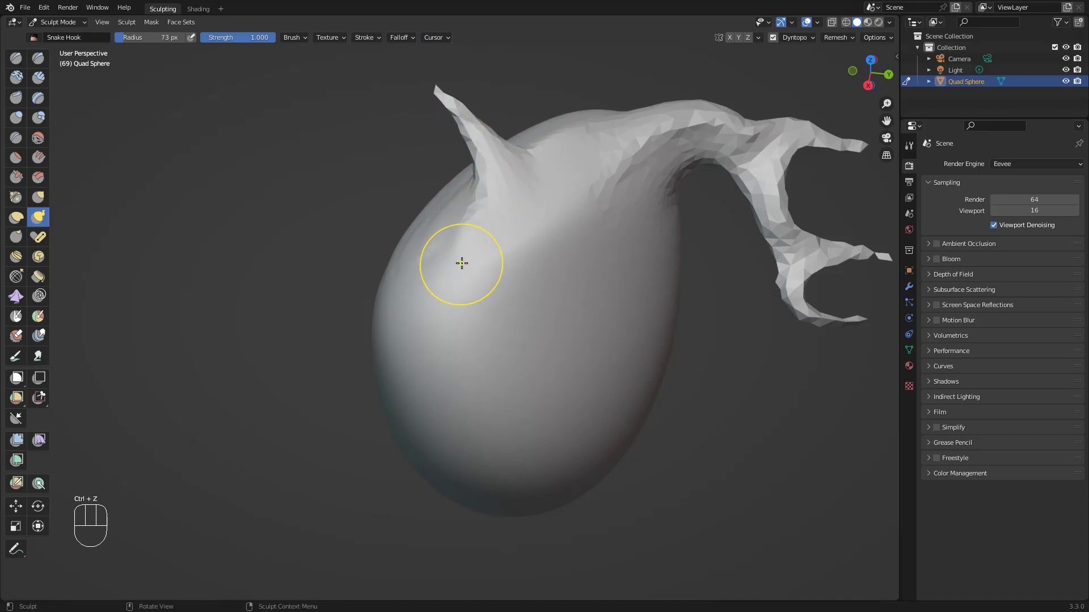
key(bracketright)
key(bracketright)
key(bracketright)
key(bracketright)
mouse_move(474, 257)
mouse_down()
mouse_move(292, 182)
mouse_move(272, 258)
mouse_up()
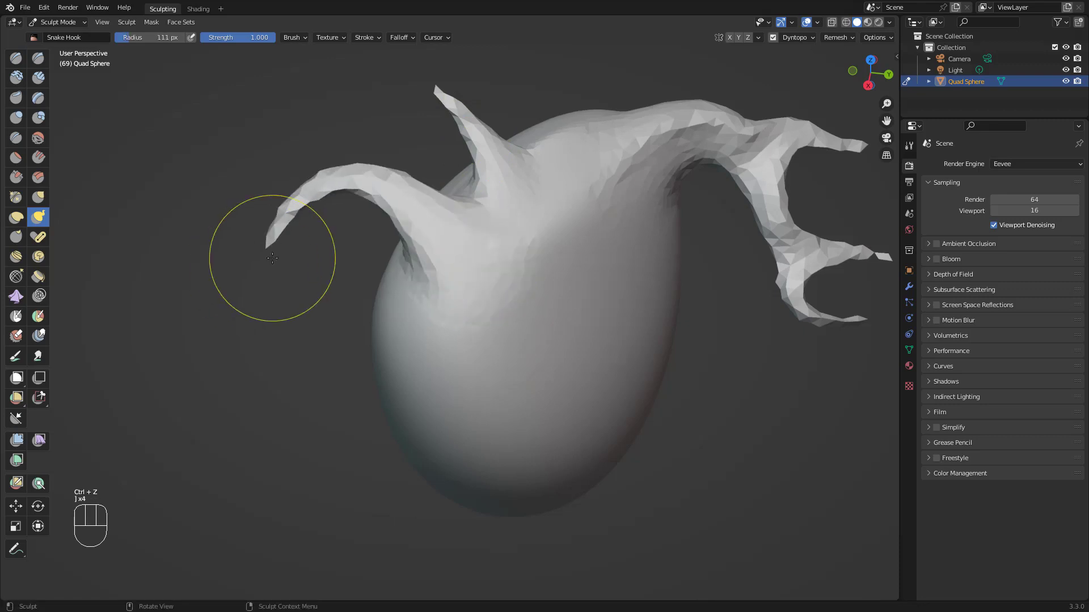
drag(775, 446, 821, 446)
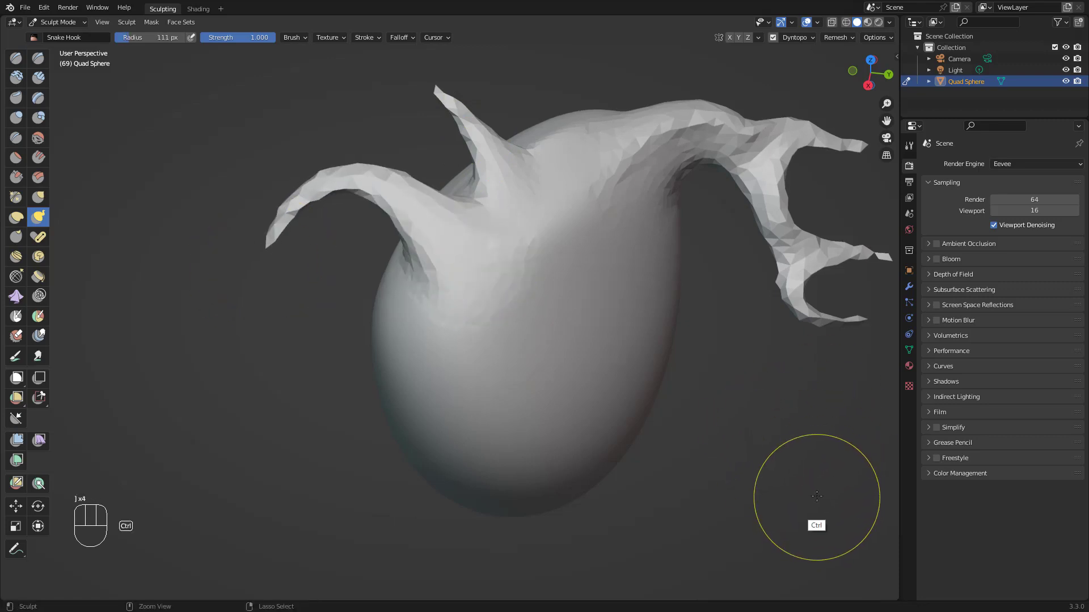
Undo all remaining Snake Hook strokes and the Dyntopo activation to return to the plain egg shape.
key(ctrl+z)
key(ctrl+z)
key(ctrl+z)
key(ctrl+z)
key(ctrl+z)
key(ctrl+z)
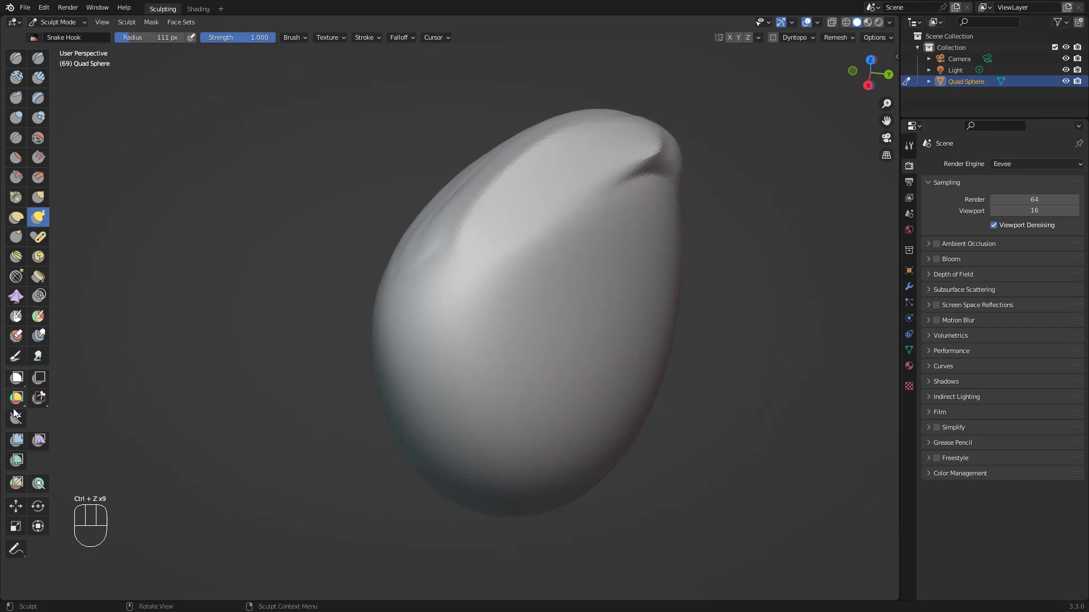
Use Box Mask in the right orthographic view to mask the lower back quarter of the fresh sphere.
click(17, 378)
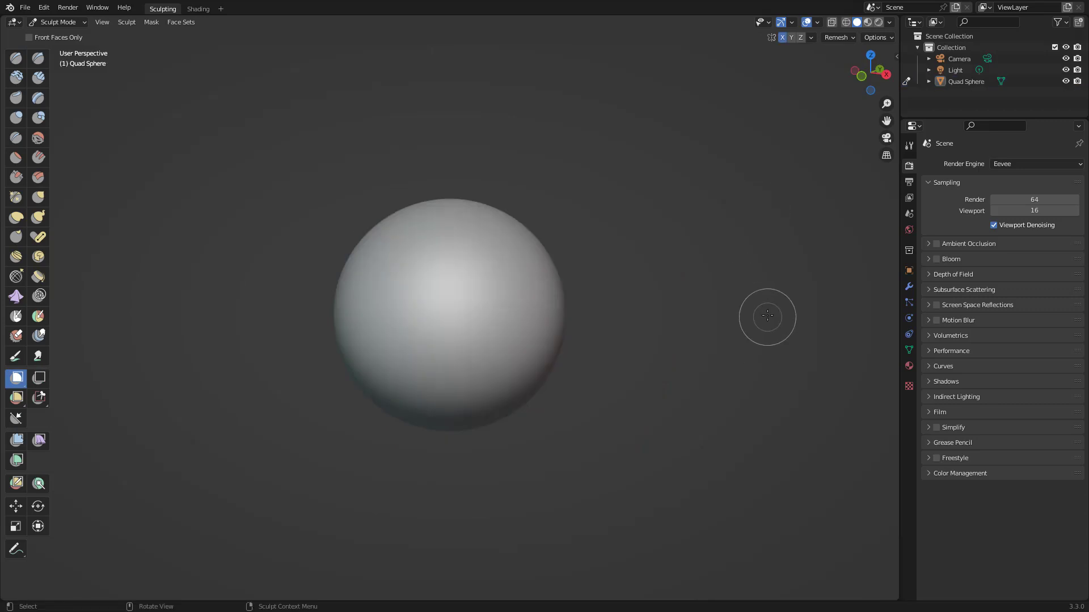
middle_drag(730, 397, 725, 420)
click(882, 76)
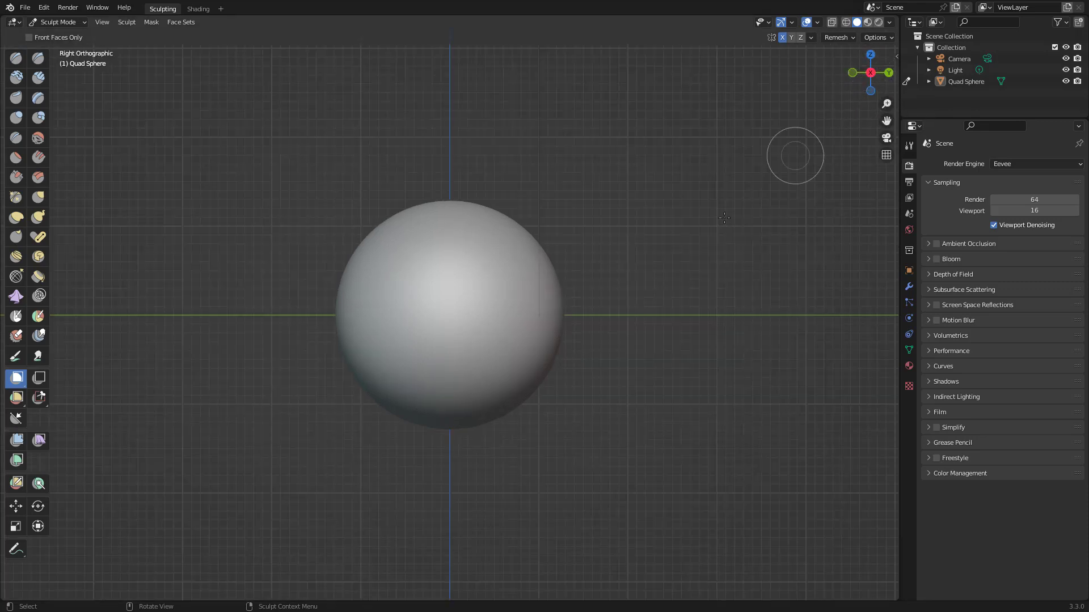
mouse_move(451, 452)
mouse_down()
mouse_move(457, 389)
mouse_move(607, 324)
mouse_move(602, 306)
mouse_up()
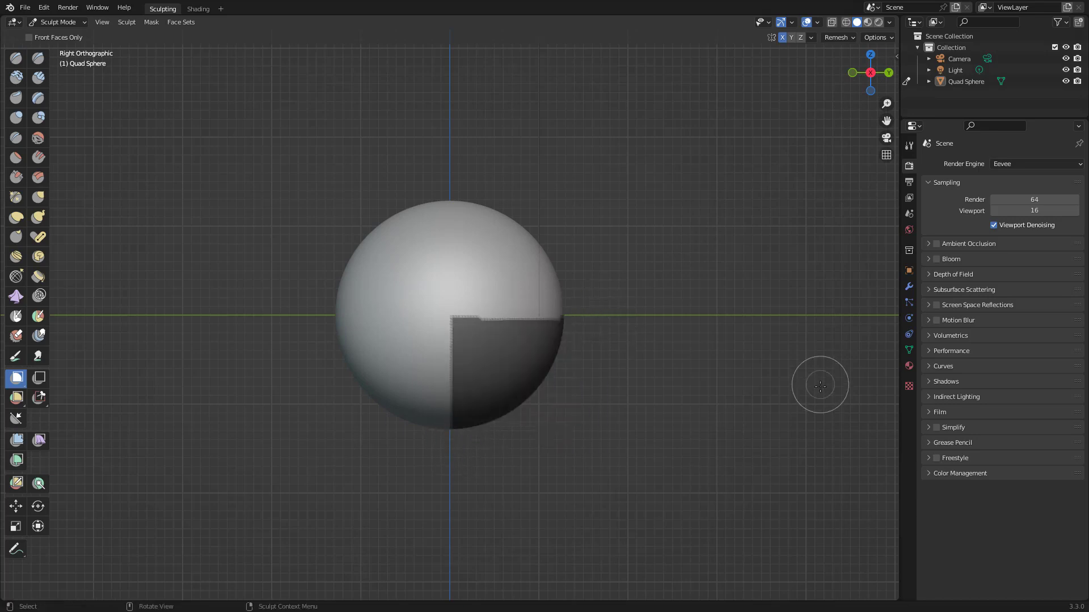
Select Elastic Deform, set its radius to 227 px and stretch the unmasked front half downward, undoing the first trial stroke.
click(17, 218)
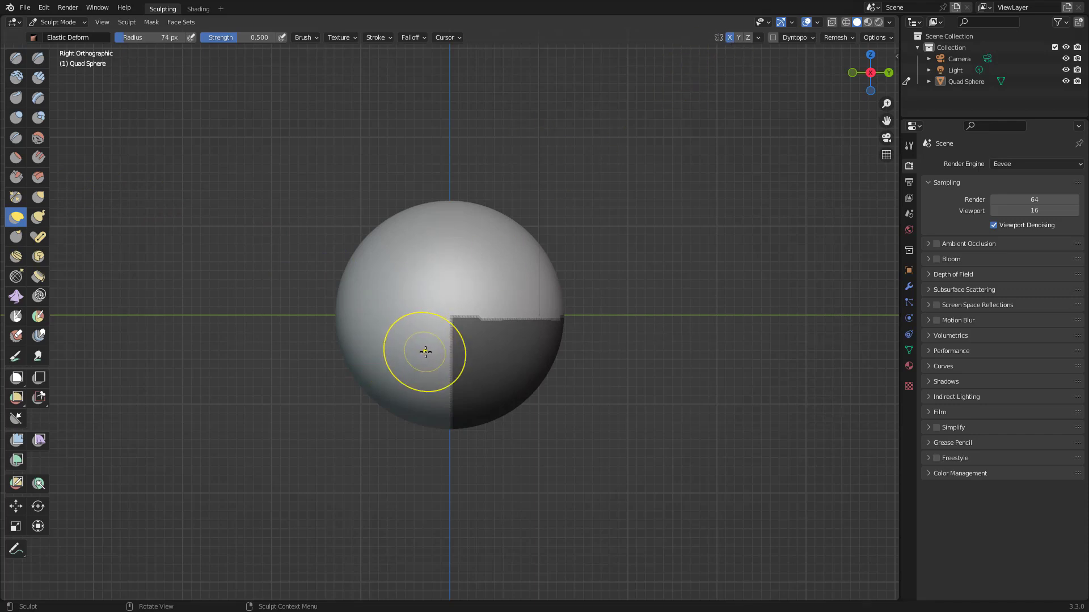
key(f)
drag(423, 367, 420, 305)
key(ctrl+z)
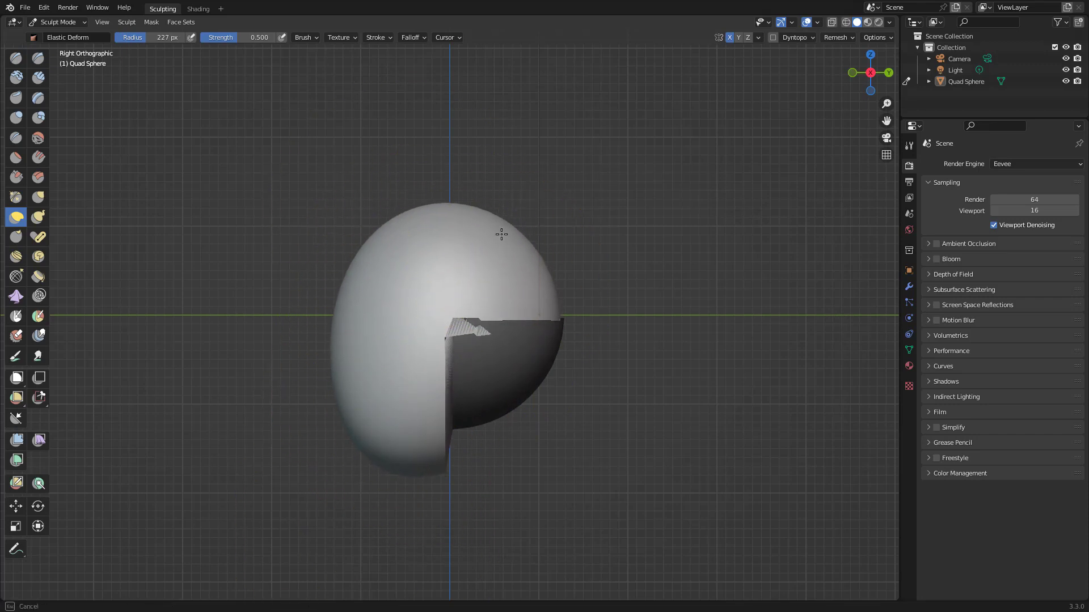
drag(347, 363, 359, 355)
mouse_move(396, 466)
mouse_down()
mouse_move(383, 465)
mouse_move(432, 443)
mouse_move(397, 428)
mouse_up()
Reduce the radius to 183 px, refine the lower front into a jaw with Elastic Deform and Grab, and smooth it.
key(bracketleft)
key(bracketleft)
mouse_move(397, 428)
mouse_down()
mouse_move(427, 427)
mouse_move(410, 414)
mouse_move(369, 436)
mouse_up()
click(40, 196)
drag(432, 397, 449, 346)
mouse_move(563, 316)
shift+mouse_down()
mouse_move(506, 337)
mouse_move(456, 412)
mouse_move(409, 442)
shift+mouse_up()
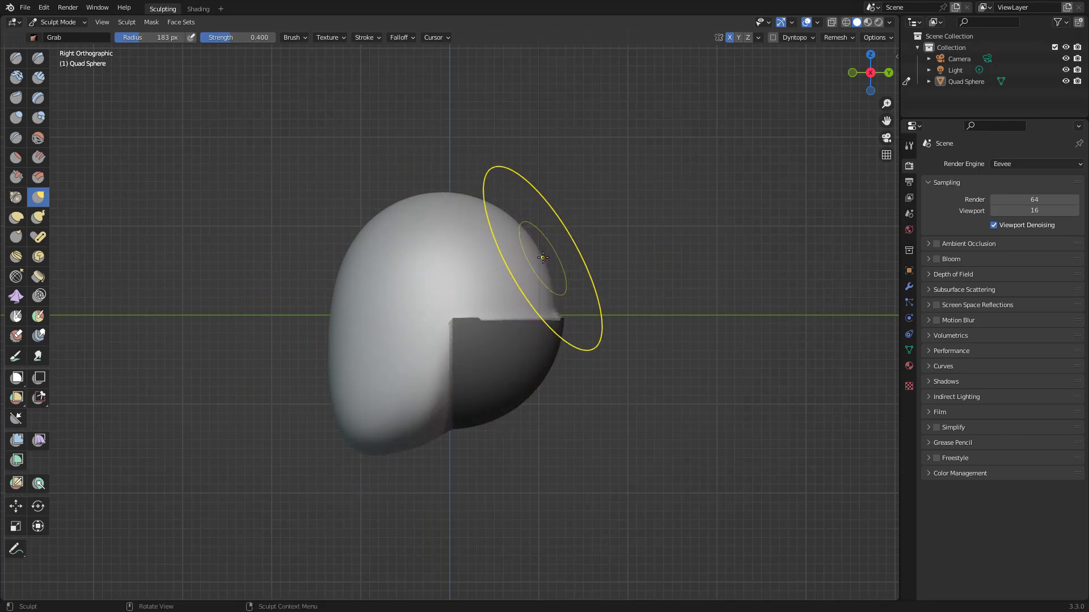
Enlarge the Grab radius to 250 px, round out the back of the head and pull the chin further down.
key(bracketright)
key(bracketright)
key(bracketright)
drag(539, 255, 564, 252)
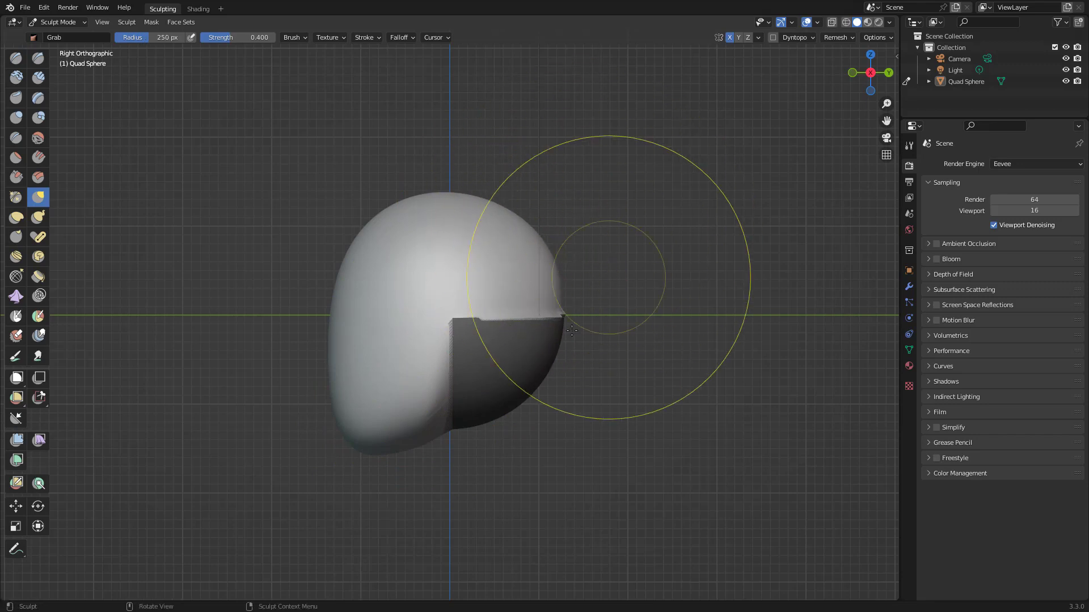
drag(432, 434, 403, 456)
mouse_move(396, 429)
mouse_down()
mouse_move(398, 451)
mouse_move(409, 440)
mouse_up()
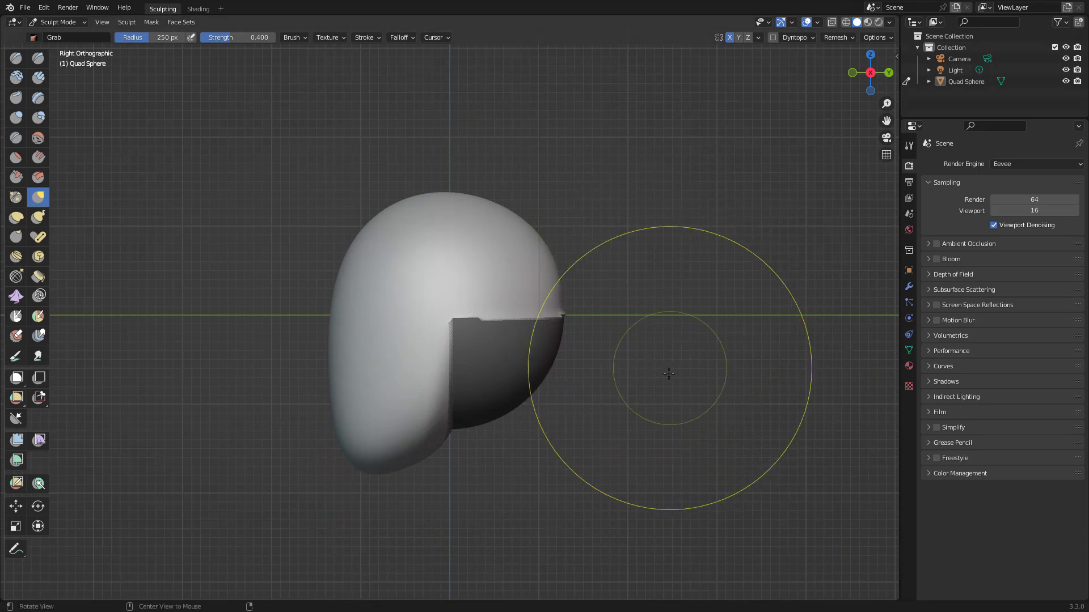
Clear the mask and smooth the hard border between the jaw and the formerly masked quarter.
key(alt+m)
shift+drag(503, 333, 504, 333)
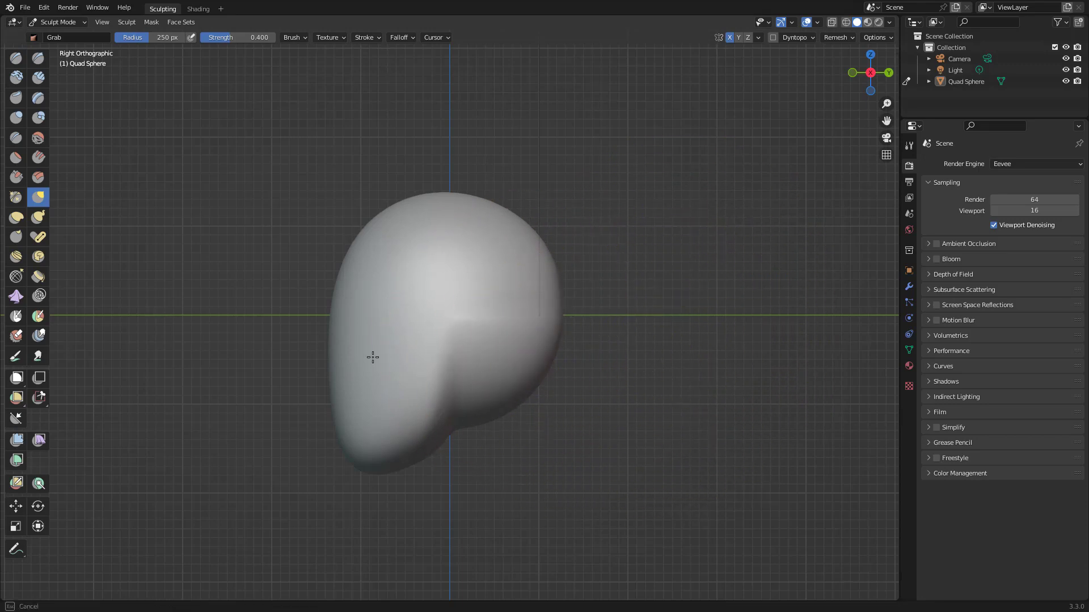
Narrow both lower sides of the head symmetrically with a Grab stroke in the front orthographic view.
mouse_move(584, 267)
middle_down()
mouse_move(865, 438)
mouse_move(711, 431)
middle_up()
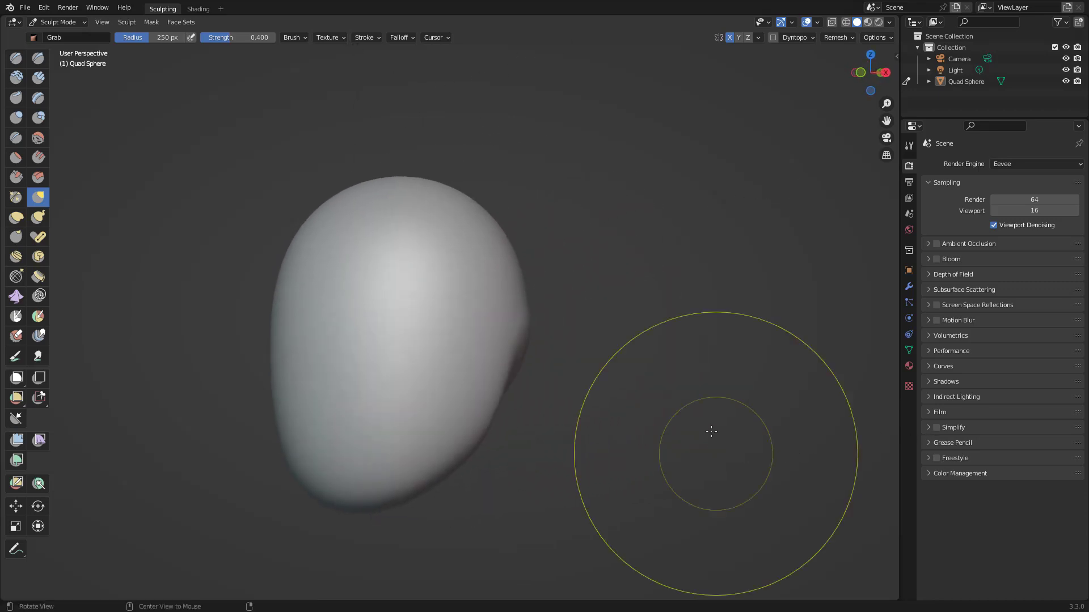
click(861, 73)
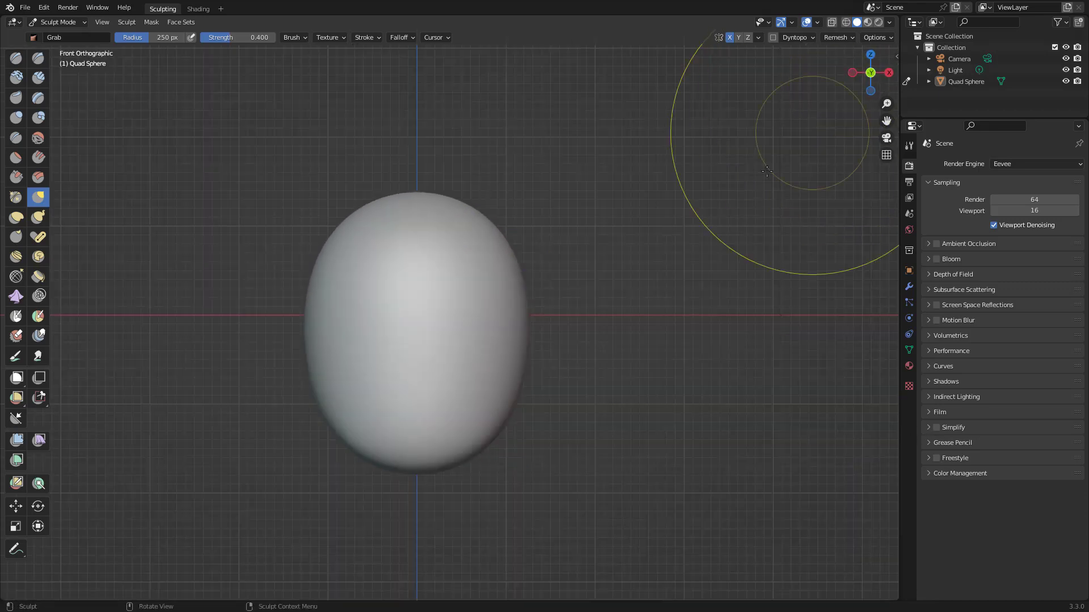
key(b)
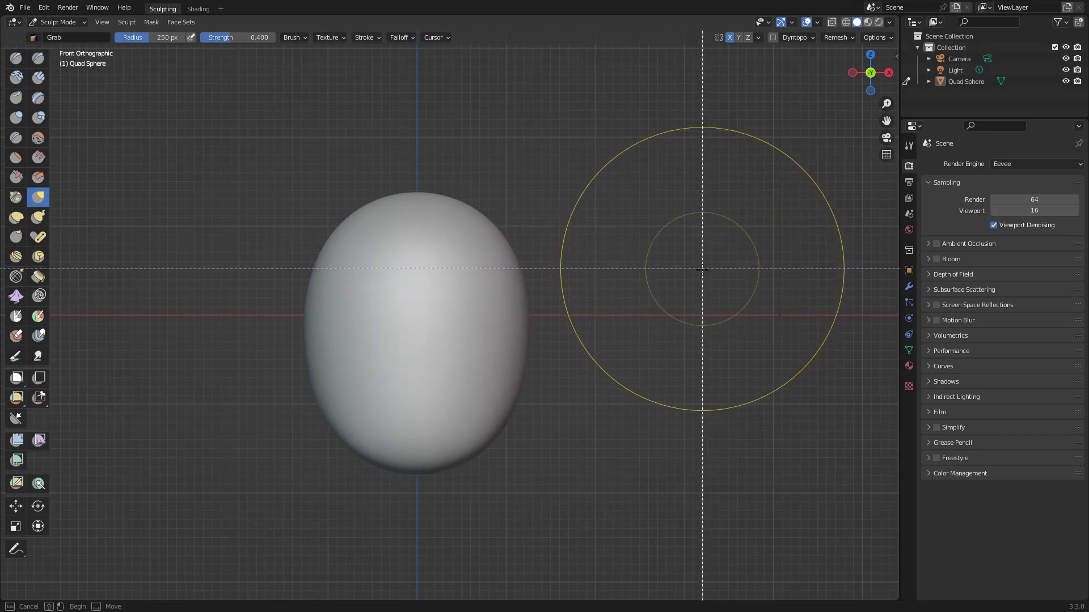
key(Escape)
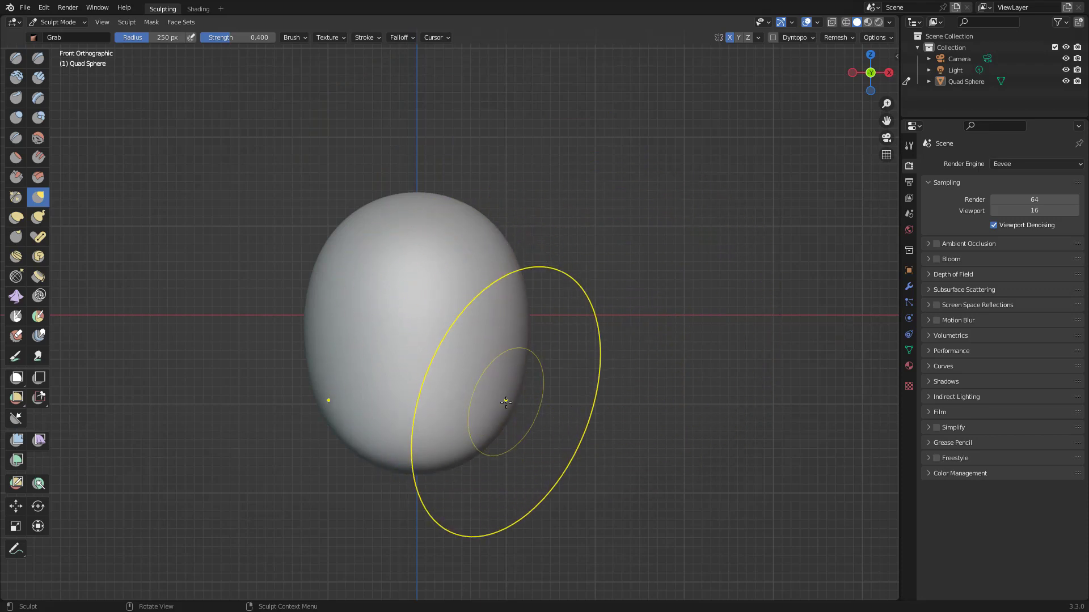
mouse_move(505, 402)
mouse_down()
mouse_move(482, 393)
mouse_move(522, 311)
mouse_move(504, 316)
mouse_move(487, 421)
mouse_up()
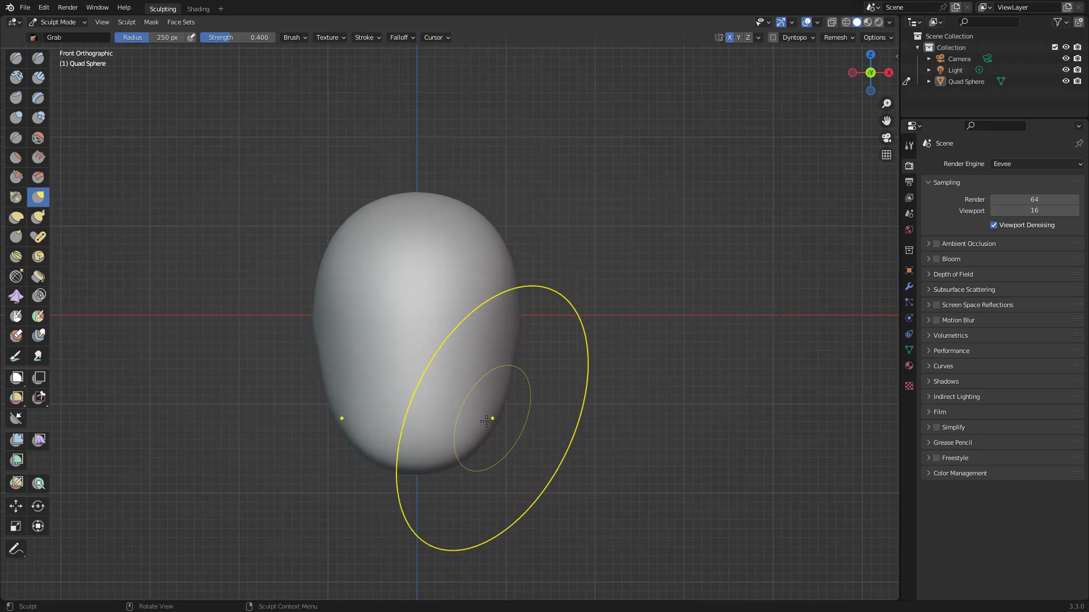
Lasso-mask a hairline-shaped region over the top and back of the head and invert the mask.
mouse_move(741, 418)
middle_down()
mouse_move(647, 346)
mouse_move(665, 363)
mouse_move(674, 333)
middle_up()
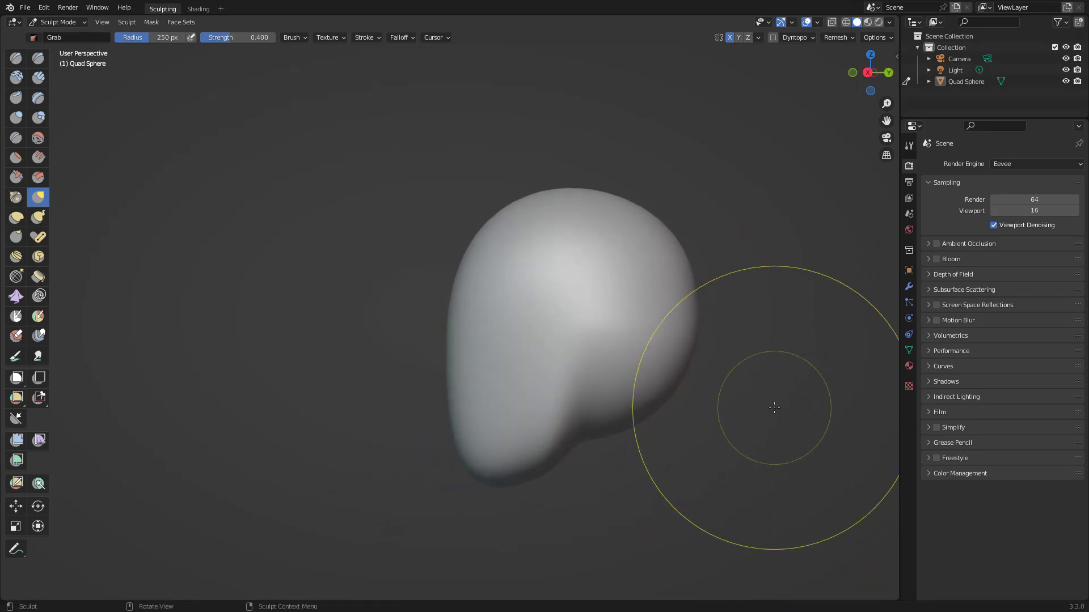
click(21, 376)
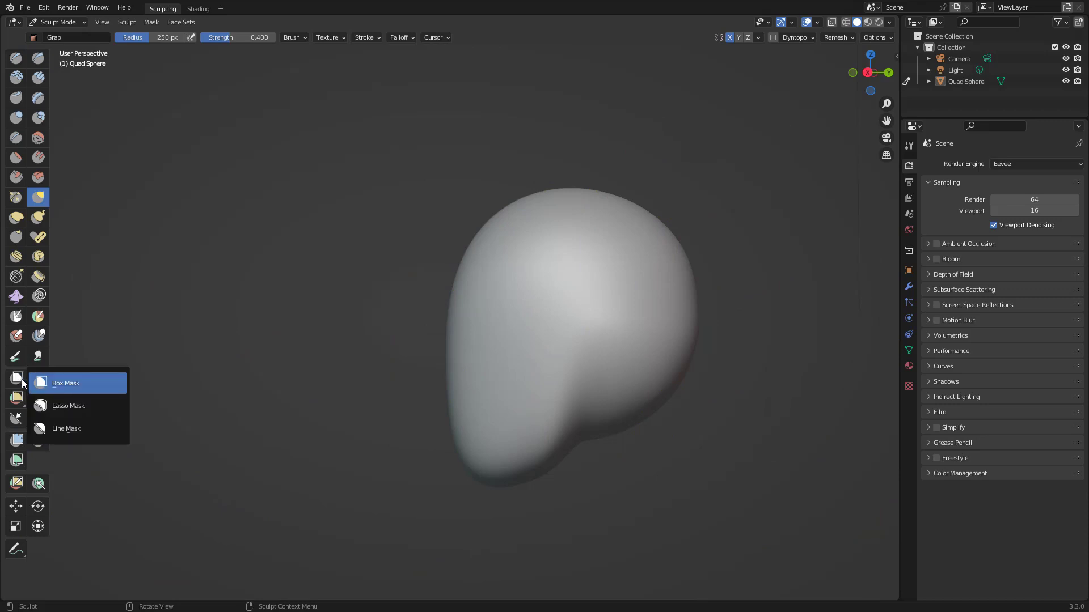
click(83, 401)
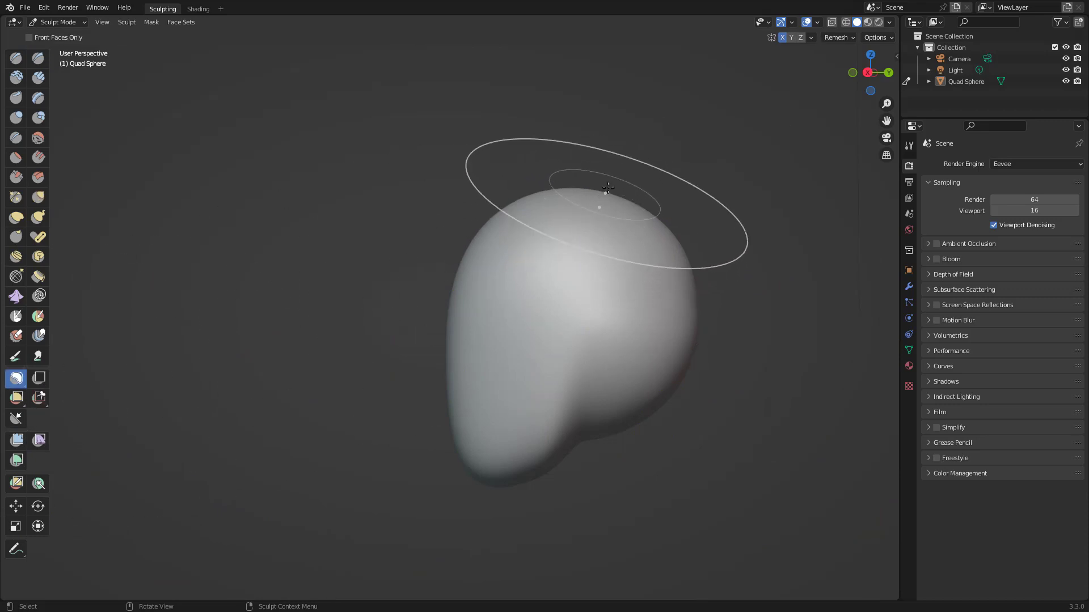
mouse_move(607, 176)
mouse_down()
mouse_move(588, 274)
mouse_move(757, 286)
mouse_move(739, 66)
mouse_up()
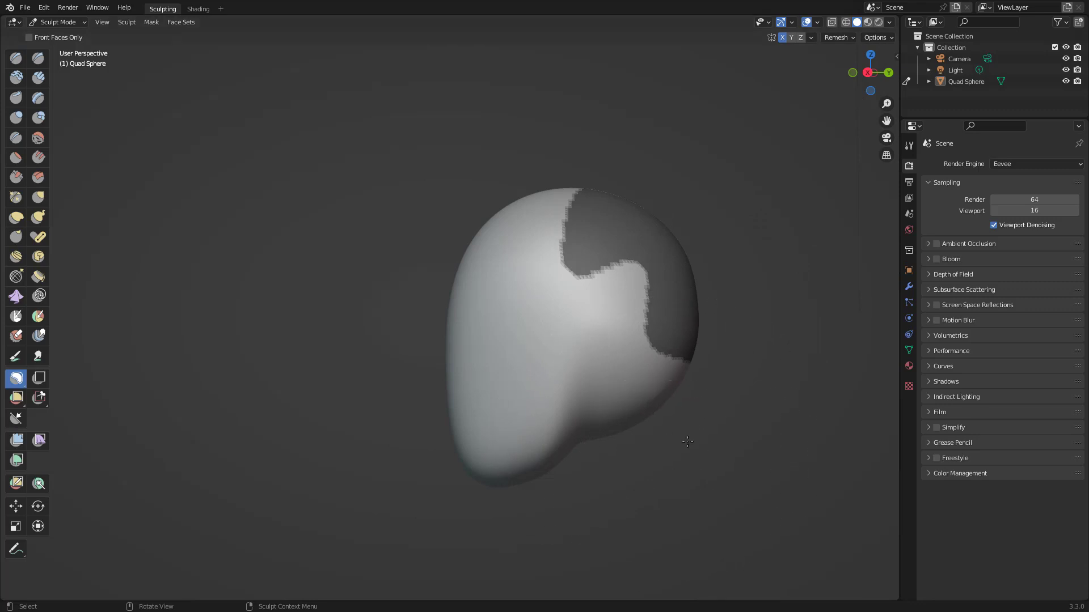
click(153, 22)
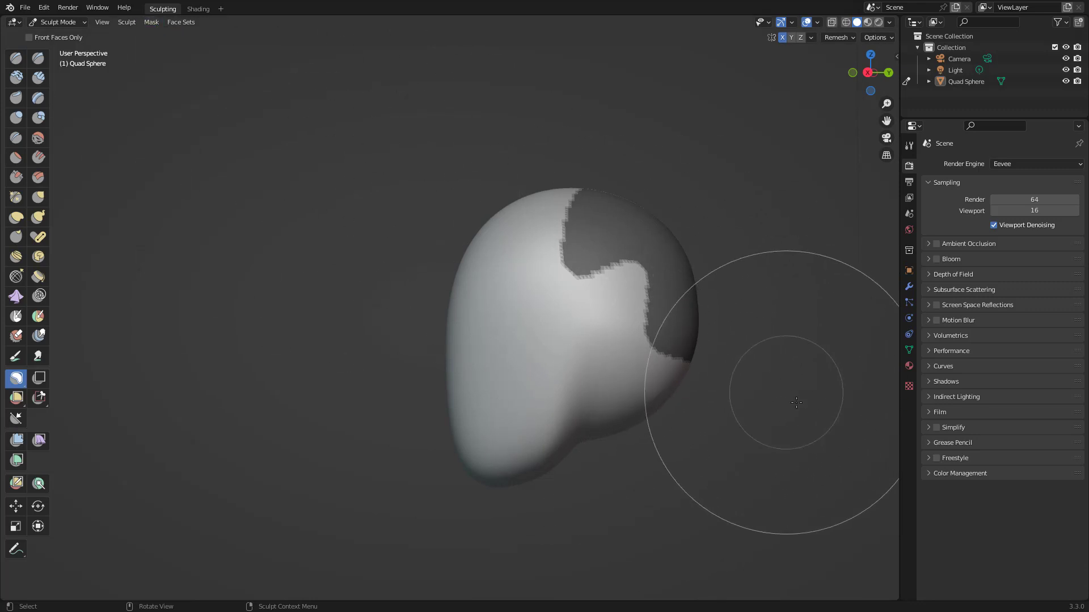
key(ctrl+i)
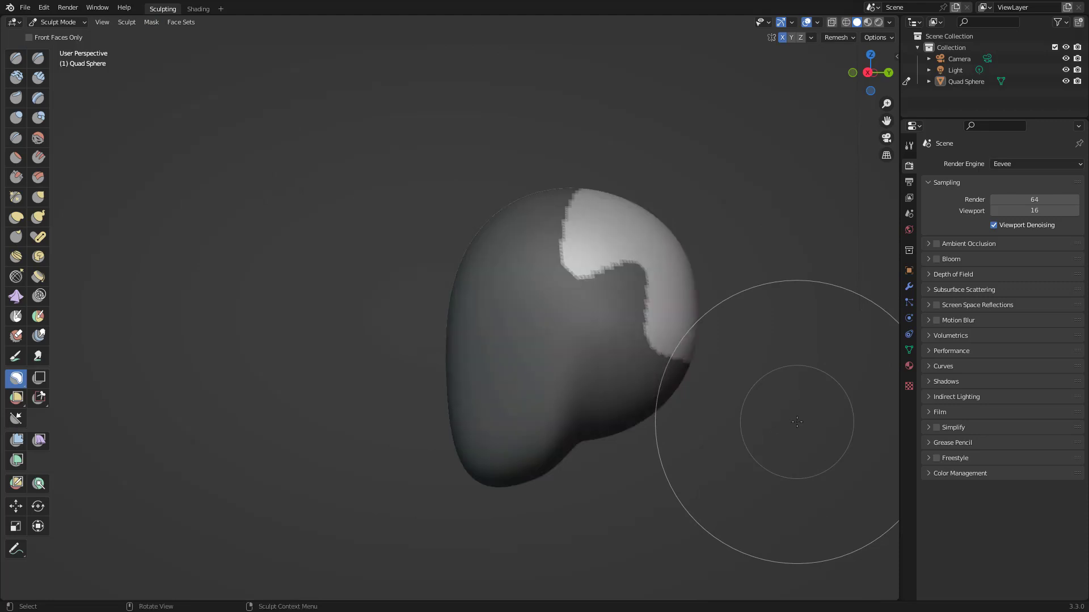
Try pulling the unmasked hair region outward with Grab, undo the stroke, and toggle the mask inversion back and forth.
click(40, 198)
mouse_move(622, 235)
mouse_down()
mouse_move(641, 244)
mouse_move(656, 328)
mouse_move(850, 290)
mouse_up()
middle_drag(758, 187, 823, 259)
key(ctrl+z)
key(ctrl+i)
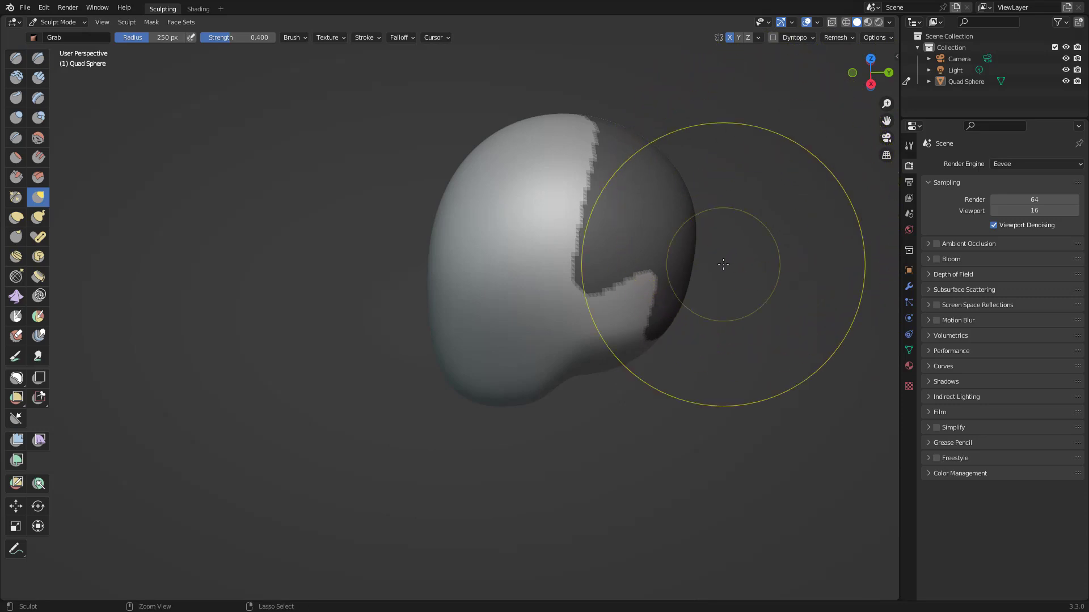
key(ctrl+i)
Enable Dyntopo and try pulling the unmasked hair region outward and upward with several Grab strokes.
click(772, 37)
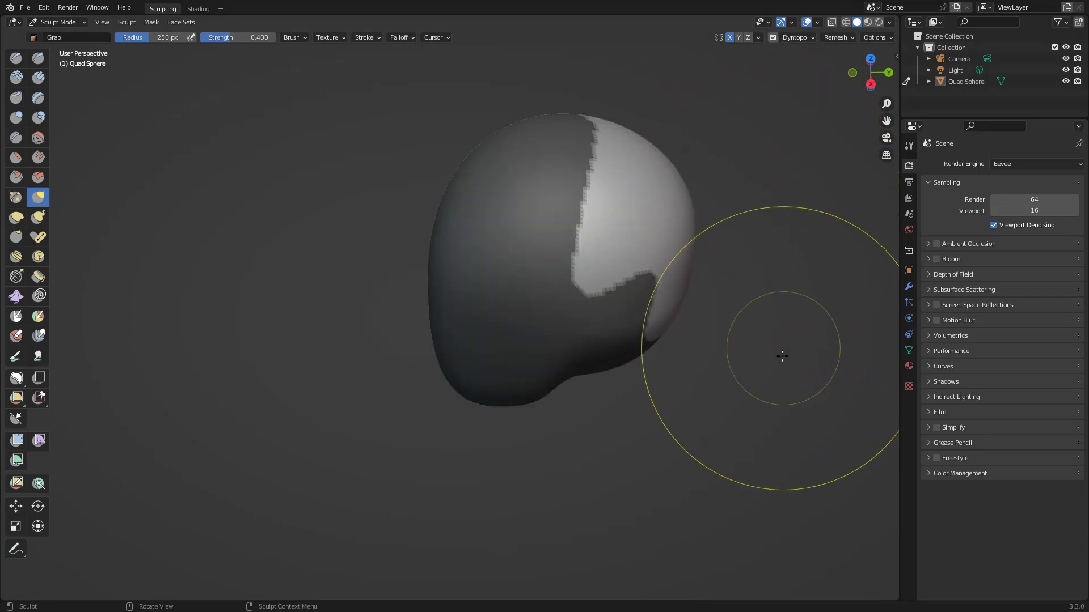
mouse_move(782, 356)
middle_down()
mouse_move(766, 279)
mouse_move(761, 309)
middle_up()
drag(673, 307, 765, 246)
mouse_move(629, 192)
mouse_down()
mouse_move(642, 160)
mouse_move(697, 142)
mouse_up()
drag(683, 307, 808, 270)
mouse_move(660, 292)
mouse_down()
mouse_move(676, 243)
mouse_move(647, 261)
mouse_up()
mouse_move(779, 411)
middle_down()
mouse_move(622, 494)
mouse_move(804, 219)
middle_up()
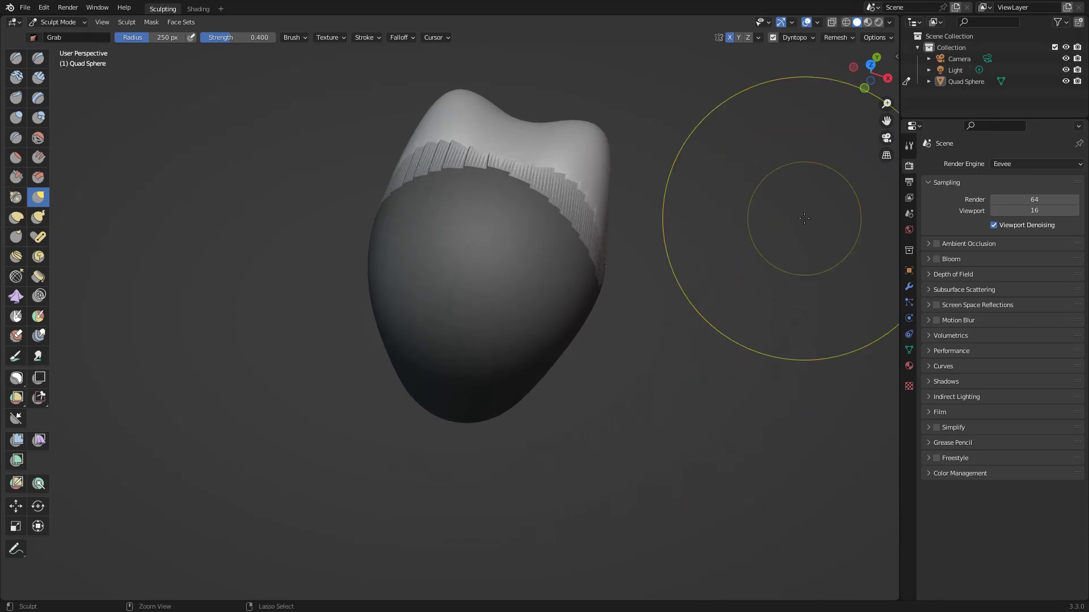
Undo the Grab strokes that pulled out the unmasked hair region.
key(ctrl+z)
key(ctrl+z)
key(ctrl+z)
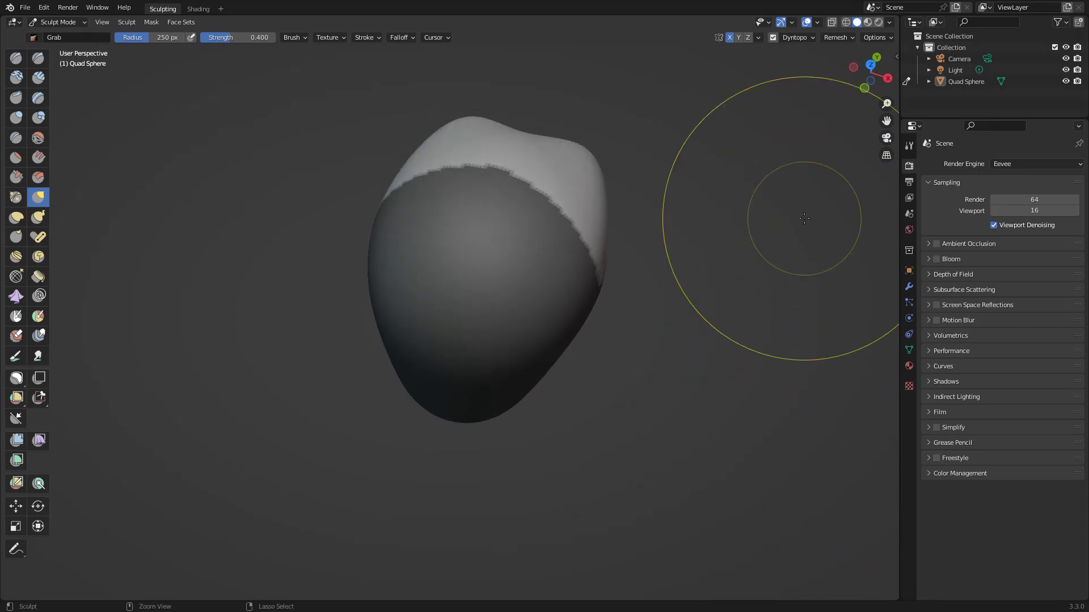
middle_drag(762, 452, 753, 338)
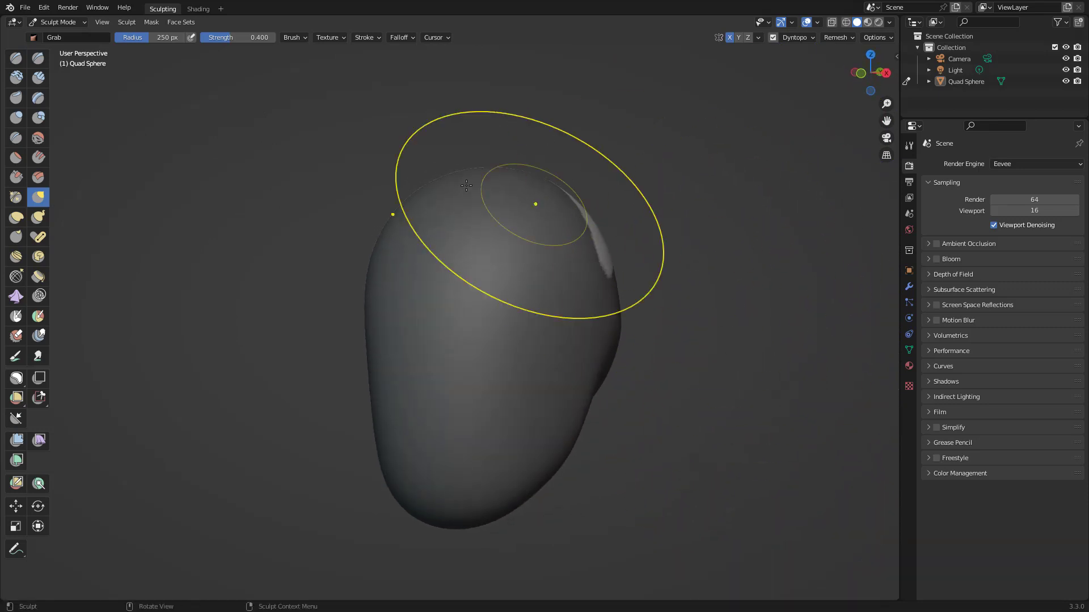
Start a new Sculpting file without saving the changes to the current one.
click(43, 64)
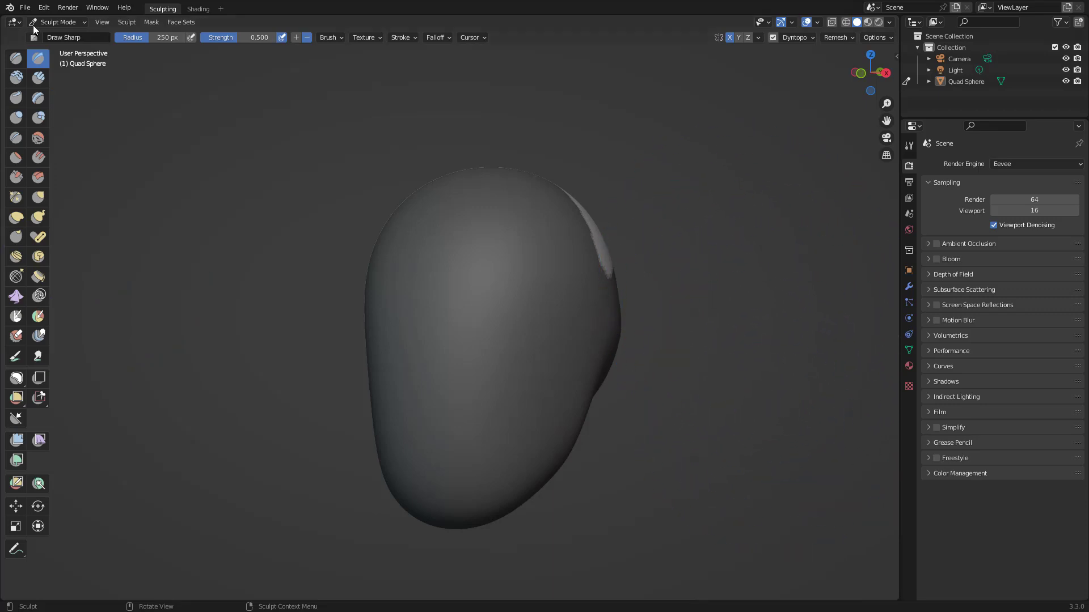
click(28, 9)
click(26, 9)
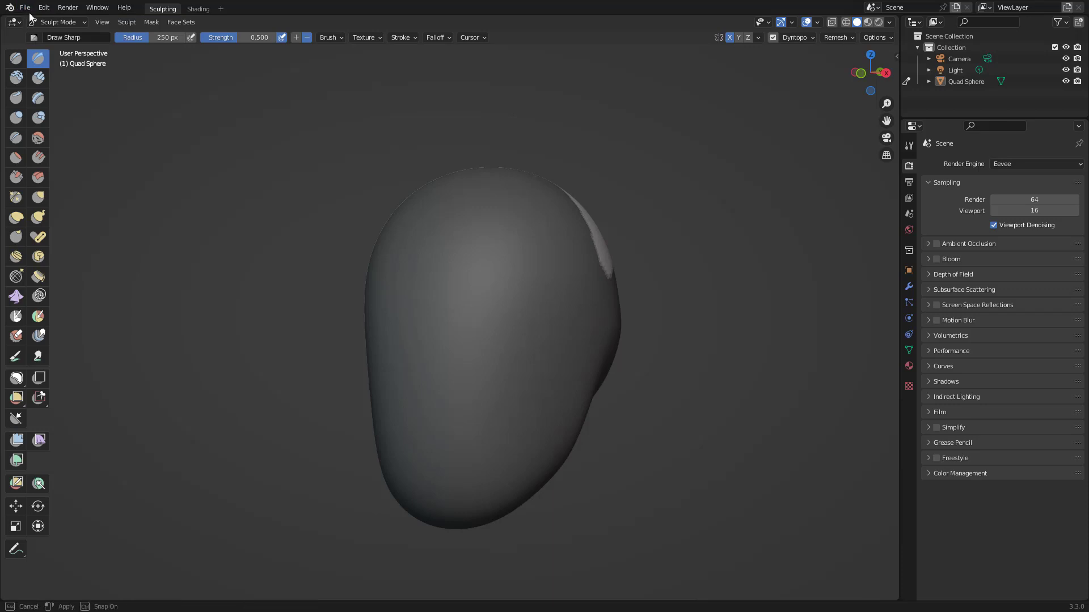
click(26, 8)
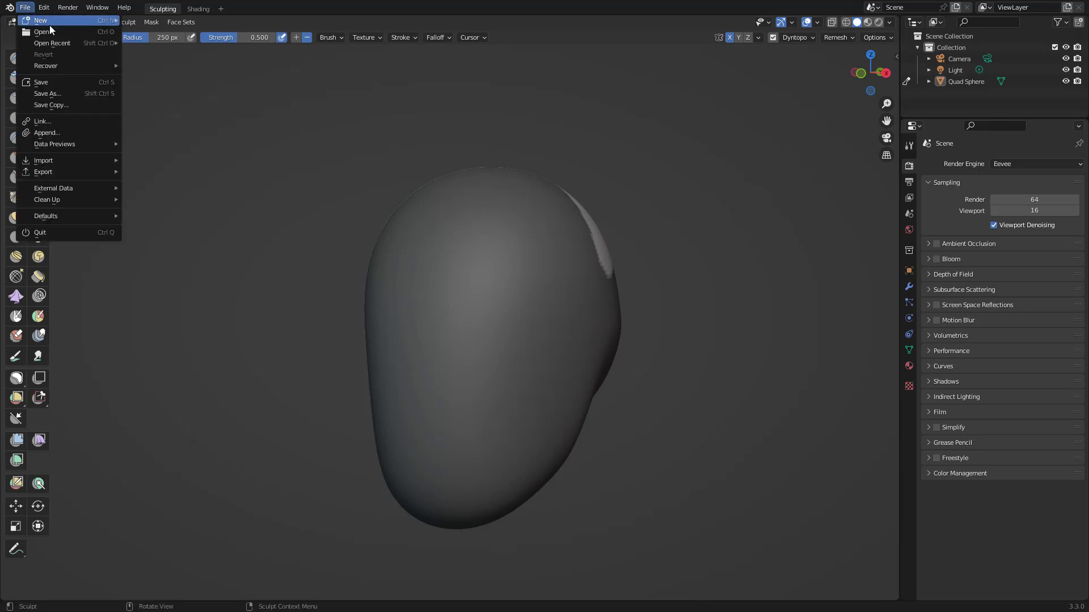
mouse_move(79, 20)
click(175, 40)
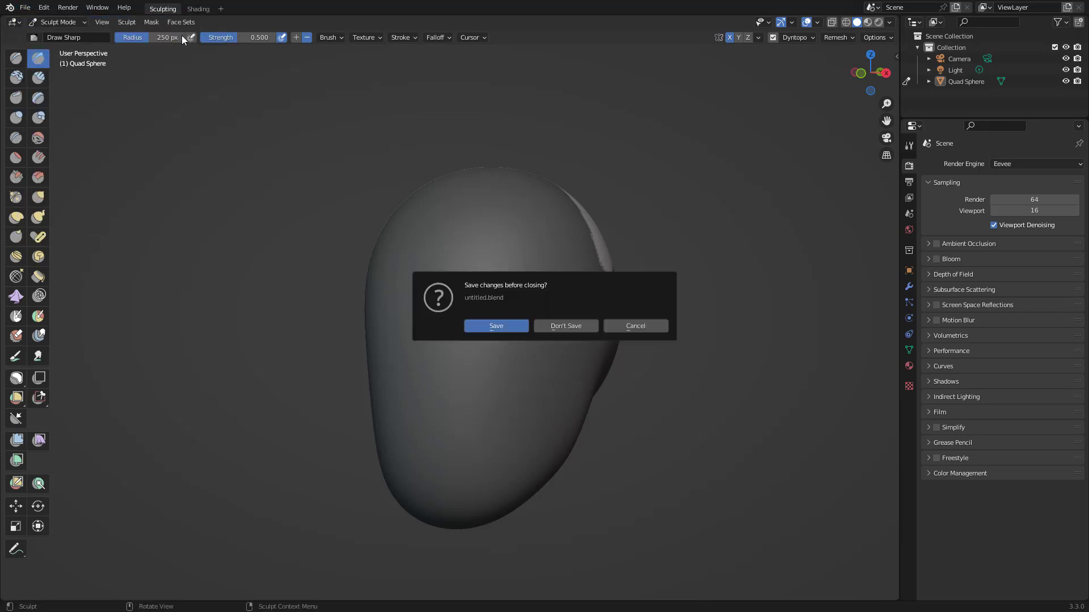
click(576, 327)
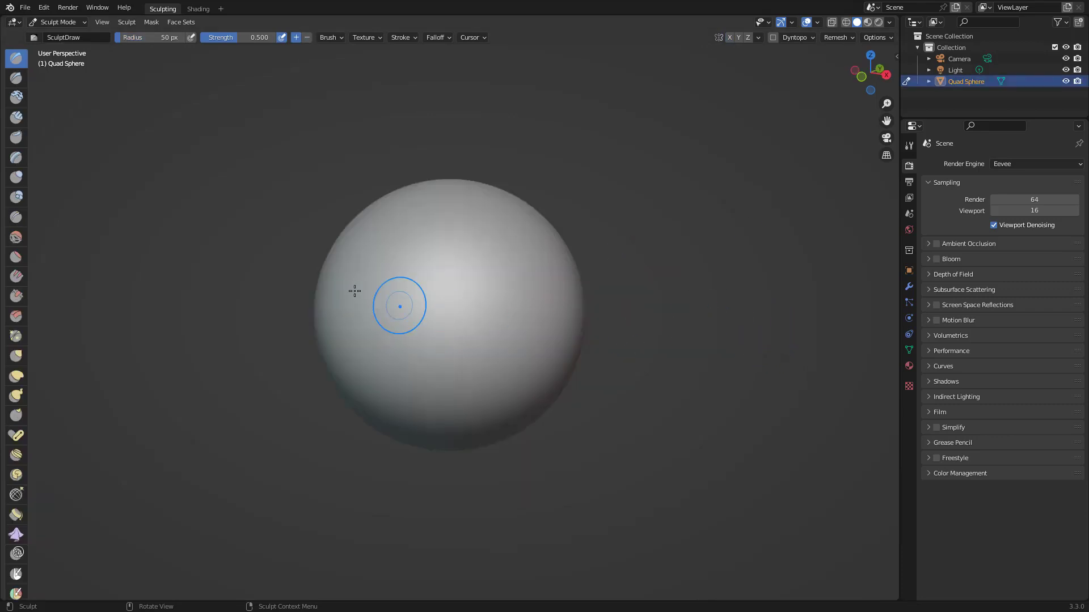
Show the brush names beside their icons and build up raised strokes across the sphere's front with Clay Strips and Draw.
drag(29, 155, 104, 170)
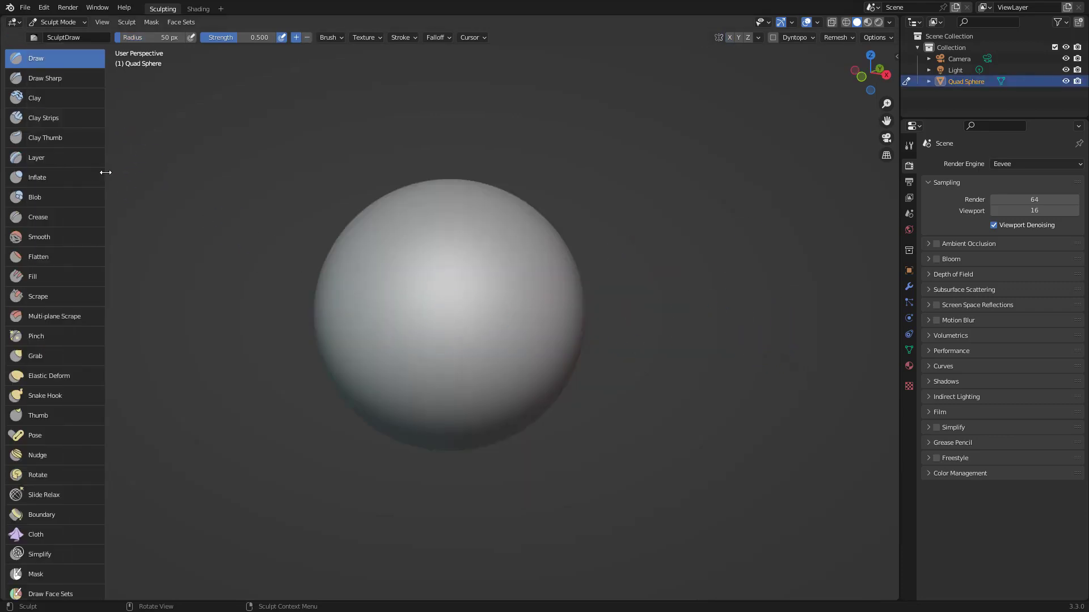
click(49, 97)
click(44, 118)
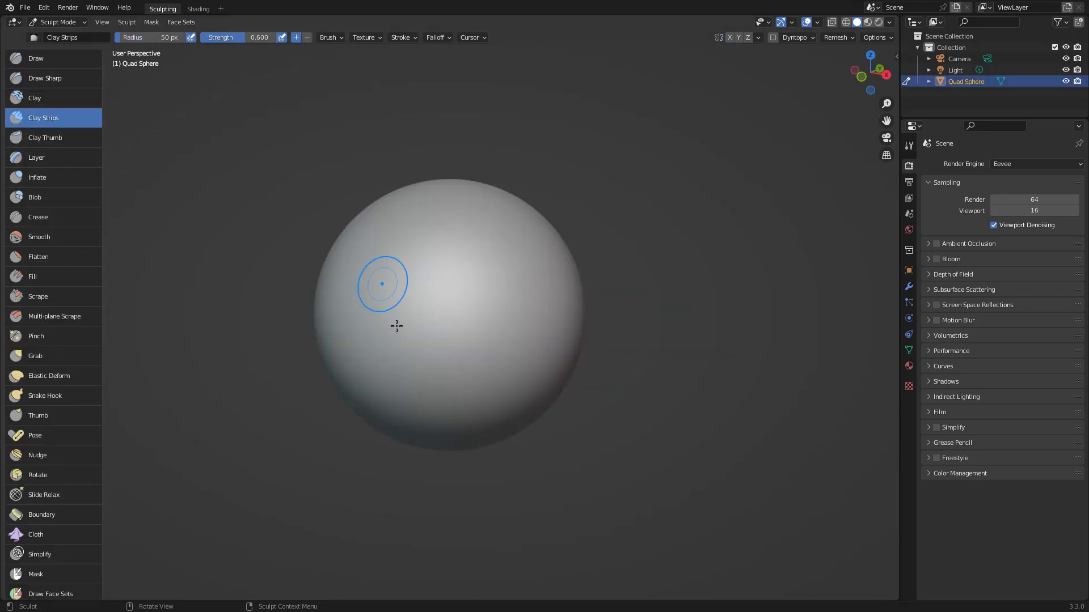
mouse_move(394, 255)
mouse_down()
mouse_move(440, 262)
mouse_move(483, 228)
mouse_move(530, 243)
mouse_move(549, 304)
mouse_move(519, 375)
mouse_up()
drag(375, 265, 419, 254)
click(47, 62)
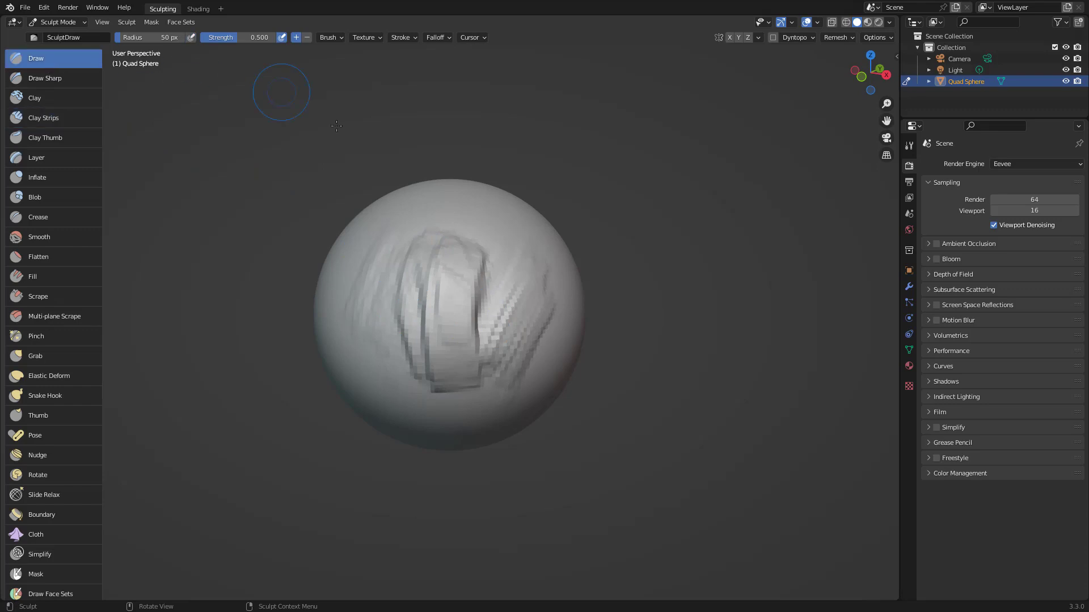
mouse_move(439, 340)
mouse_down()
mouse_move(433, 252)
mouse_move(418, 284)
mouse_move(384, 289)
mouse_move(381, 267)
mouse_up()
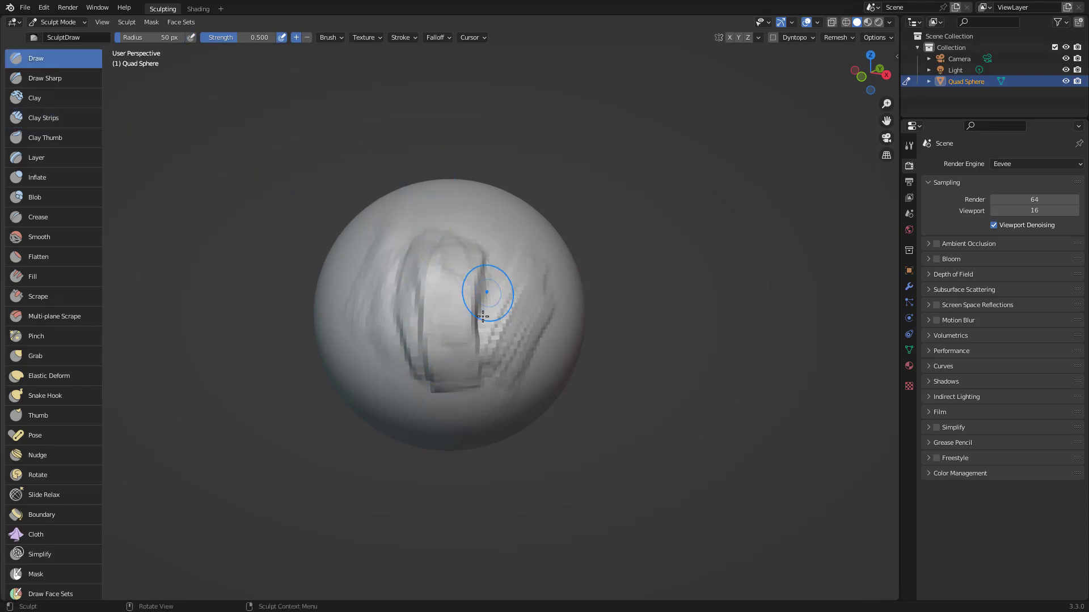
Carve along the edges of the raised strokes with Draw Sharp and smooth the sculpted area.
click(44, 78)
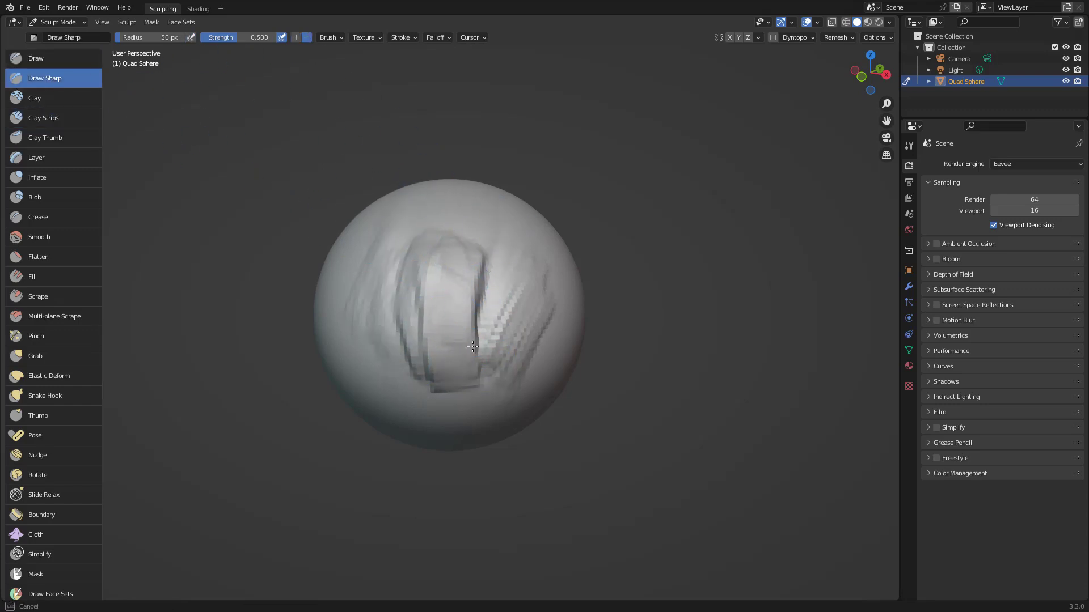
middle_drag(474, 259, 473, 366)
mouse_move(690, 472)
middle_down()
mouse_move(741, 389)
mouse_move(704, 274)
middle_up()
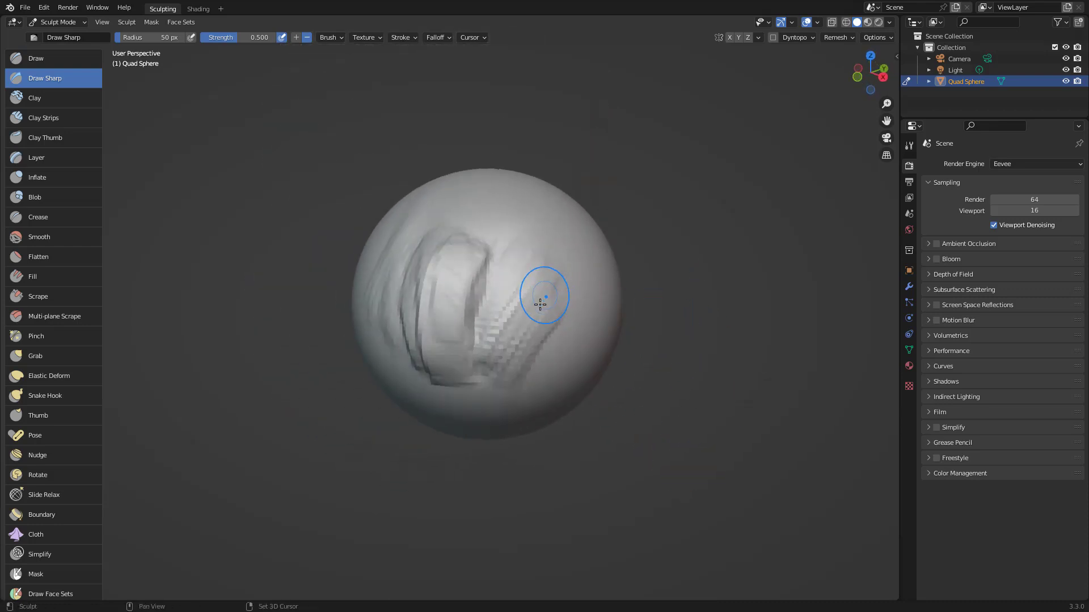
mouse_move(540, 304)
mouse_down()
mouse_move(543, 287)
mouse_move(396, 385)
mouse_up()
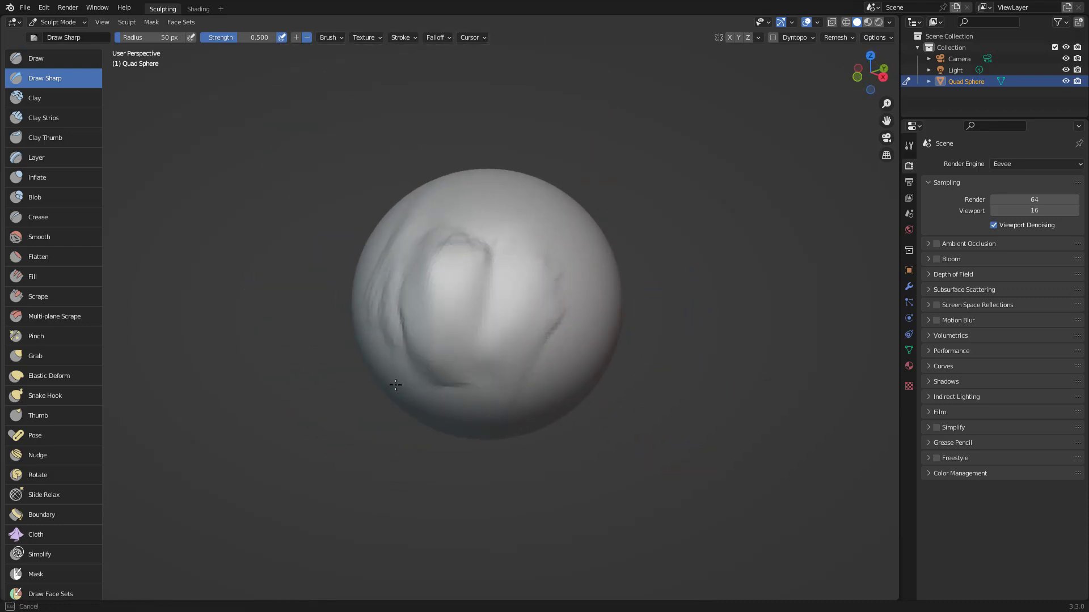